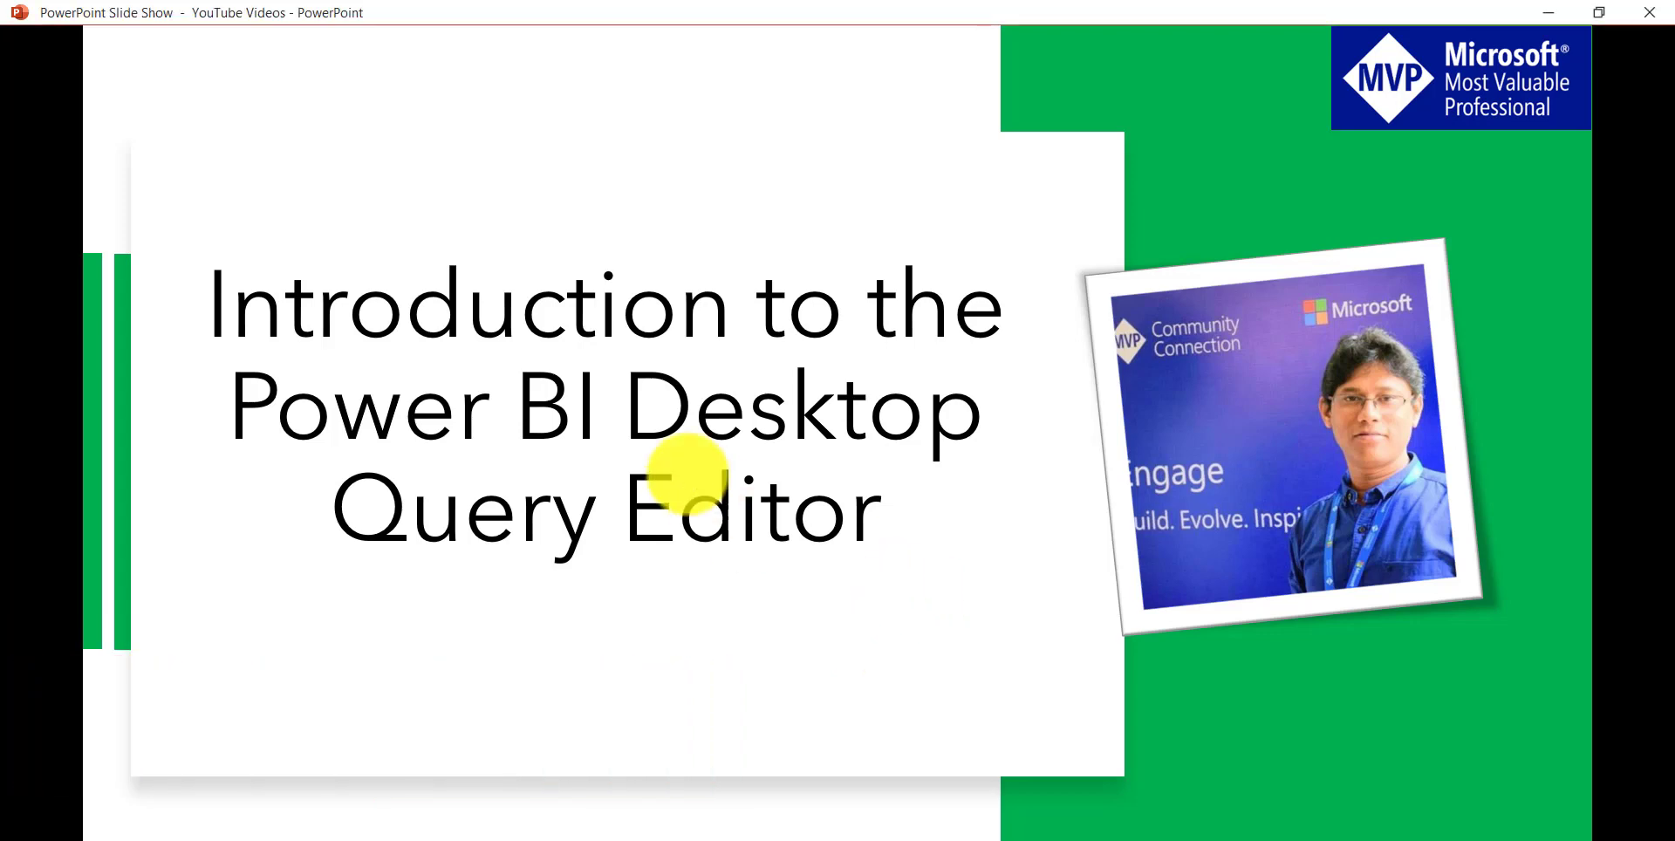
Step: Advance the slide show to the 'Power BI Desktop Query Editor' slide
click(688, 474)
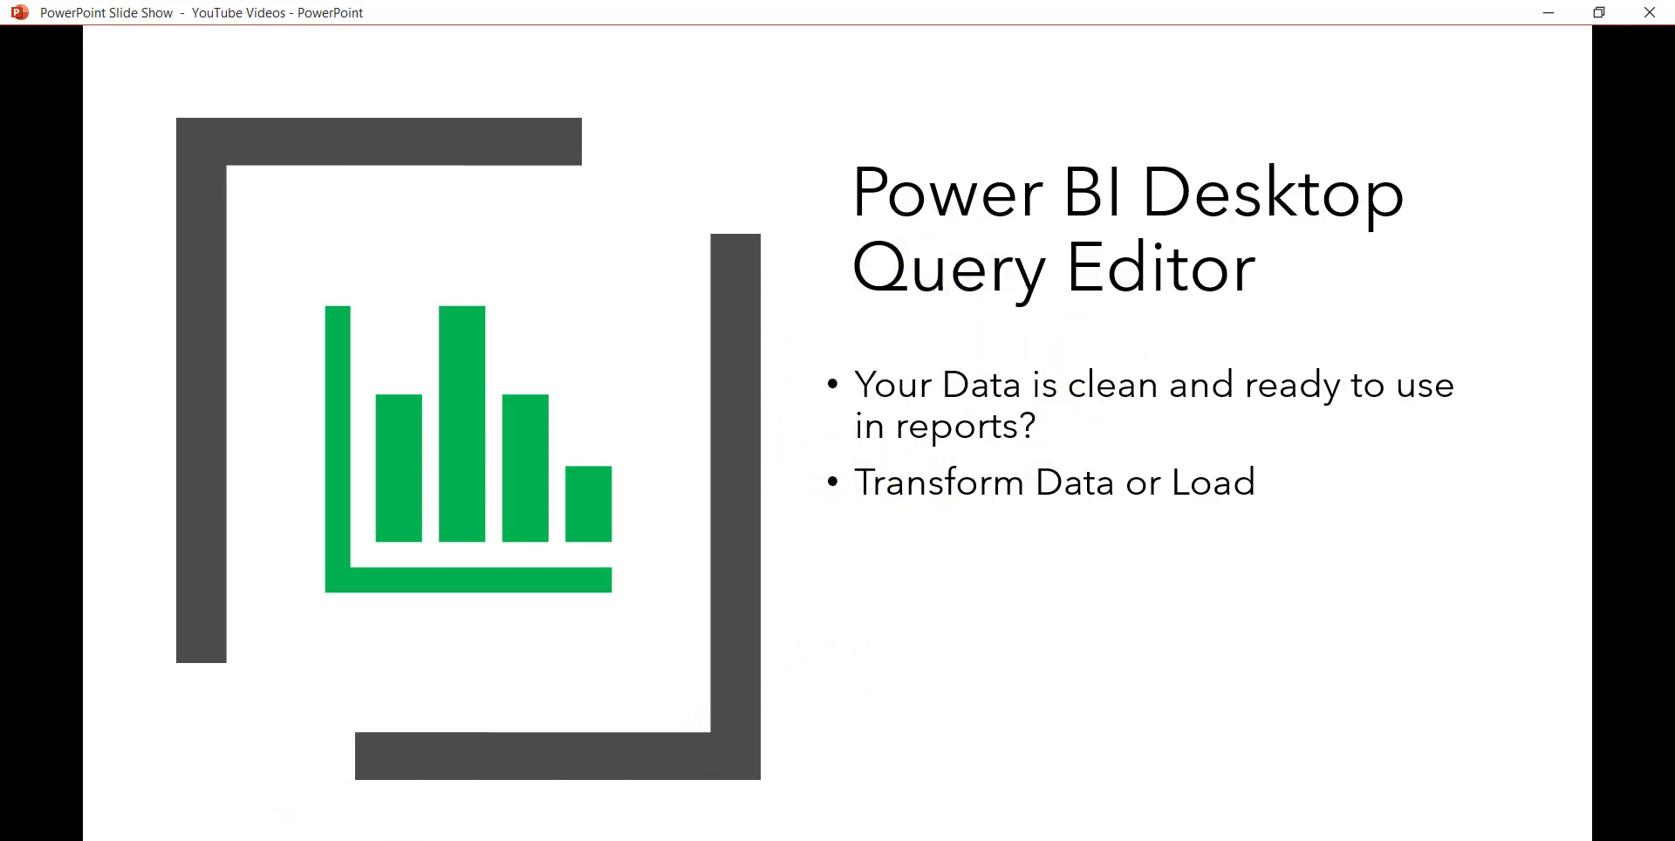
Step: Search Windows for 'power' and launch Power BI Desktop from the results
key(super+s)
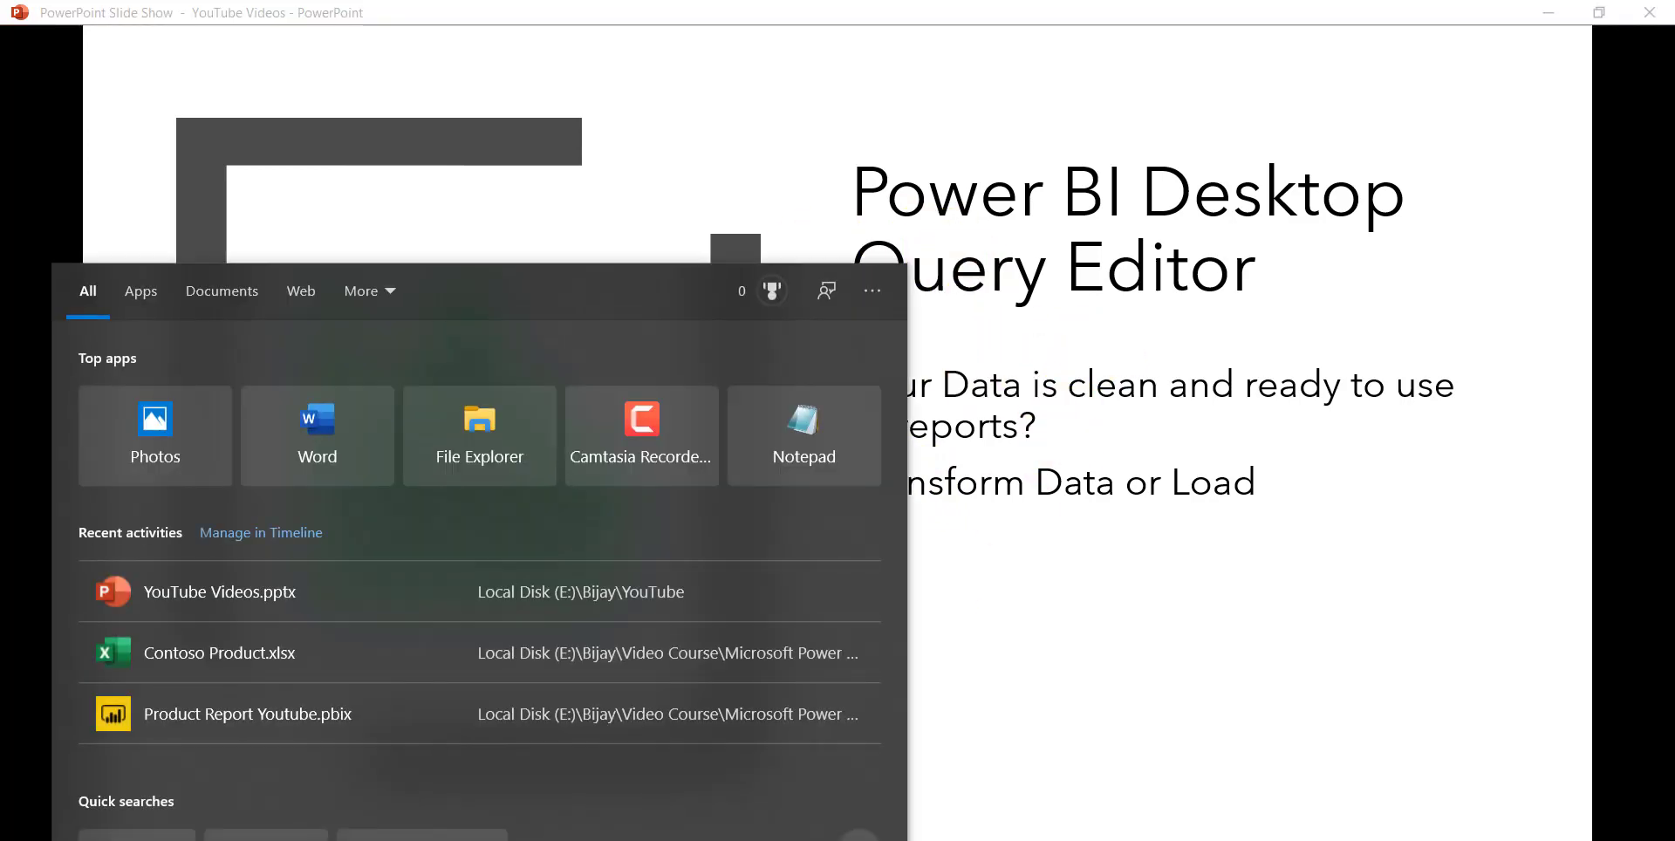
text(power)
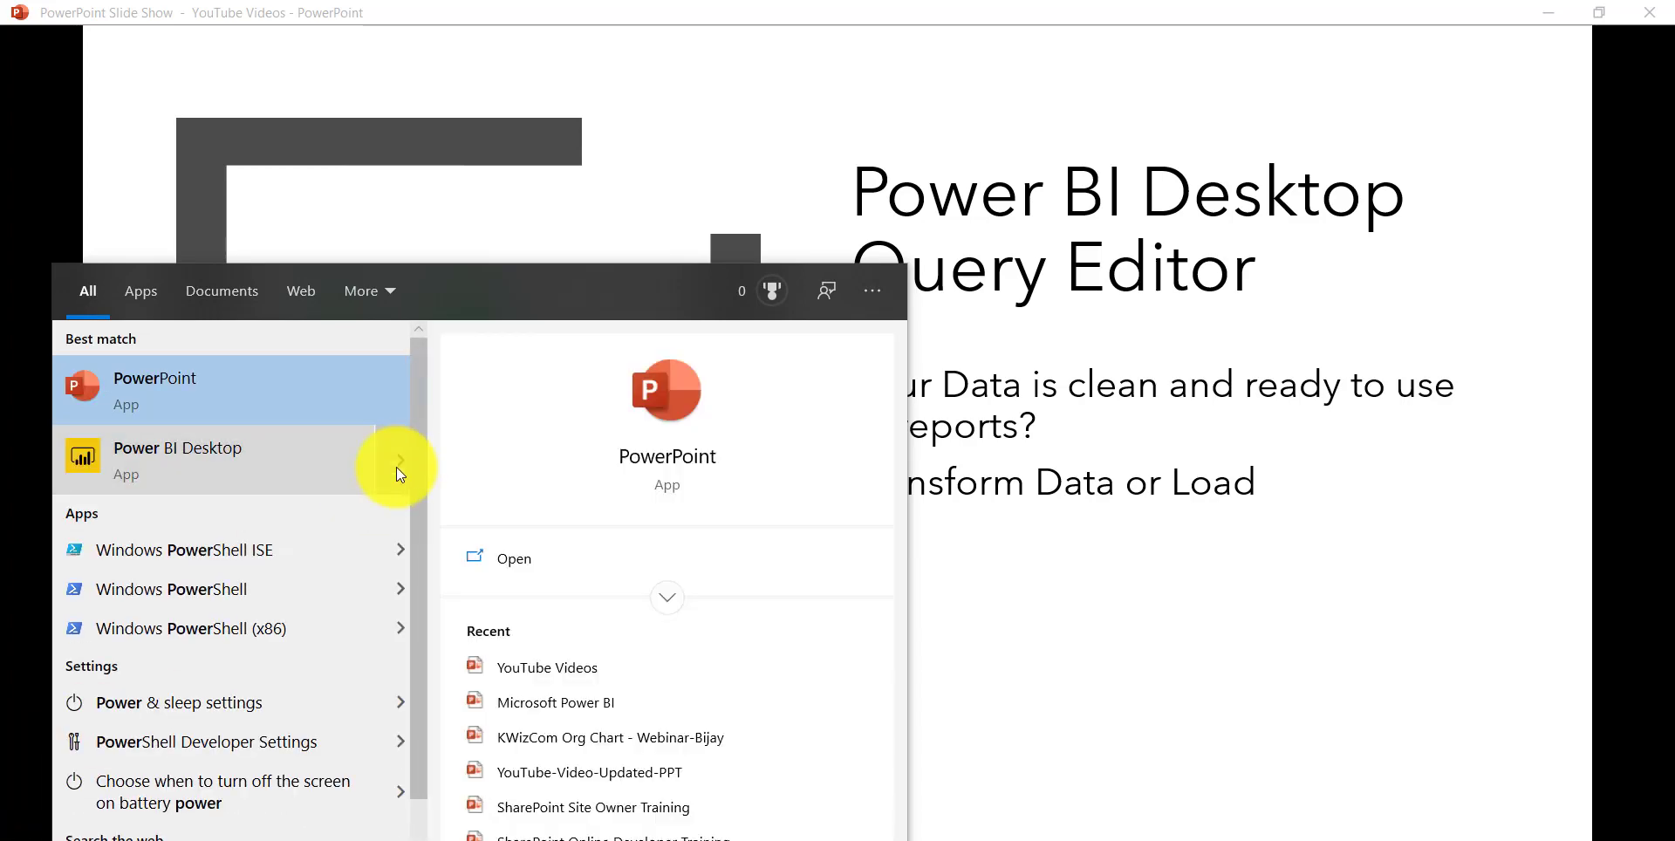
click(400, 462)
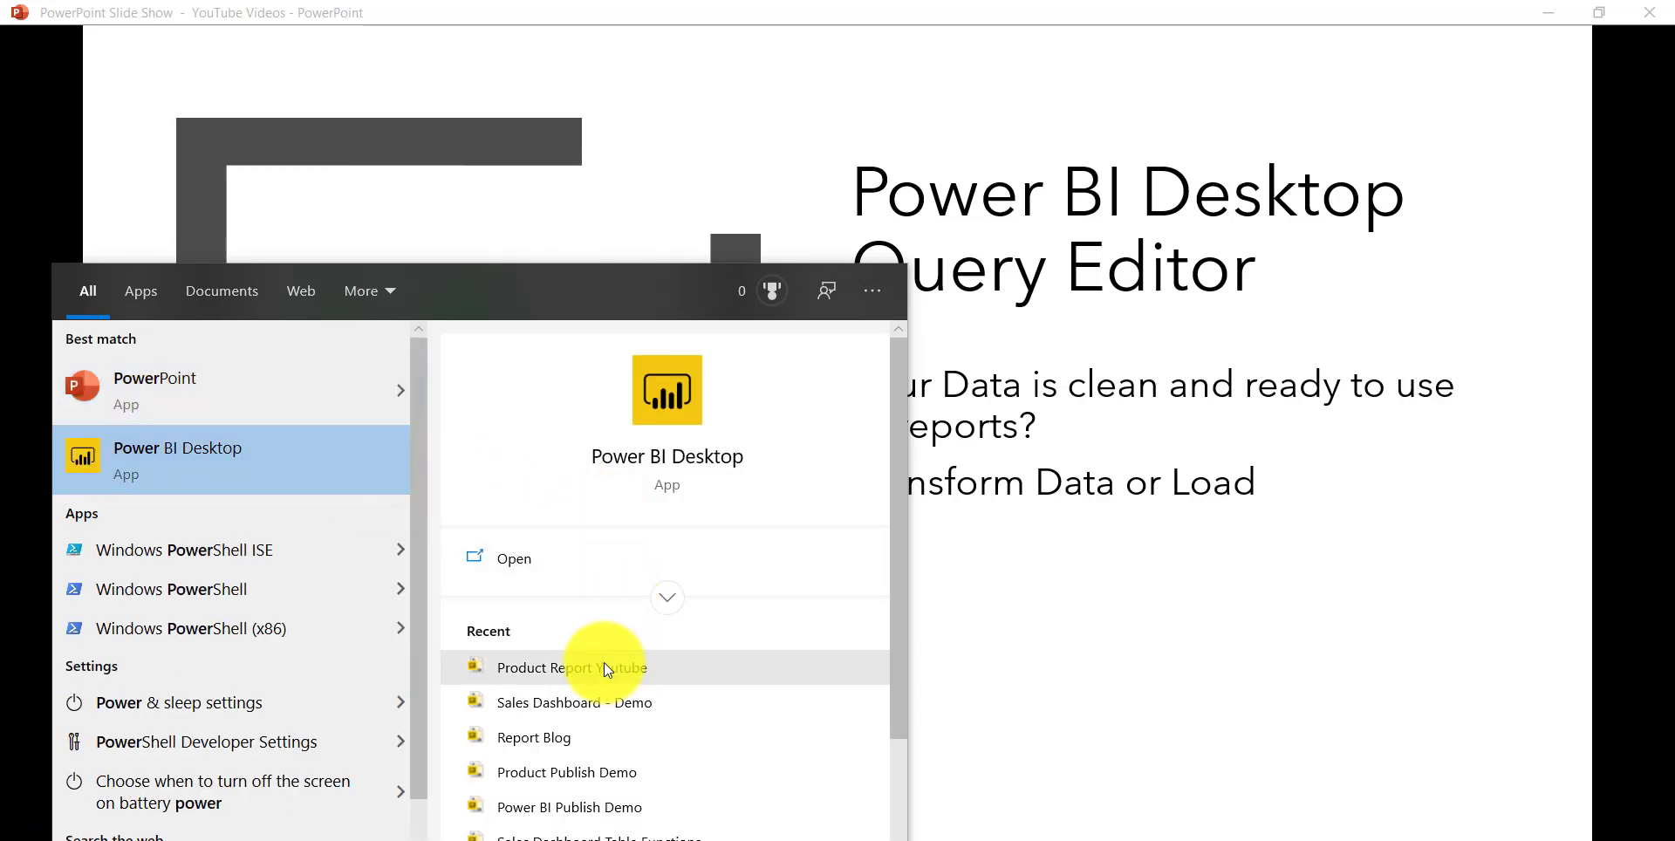
click(562, 559)
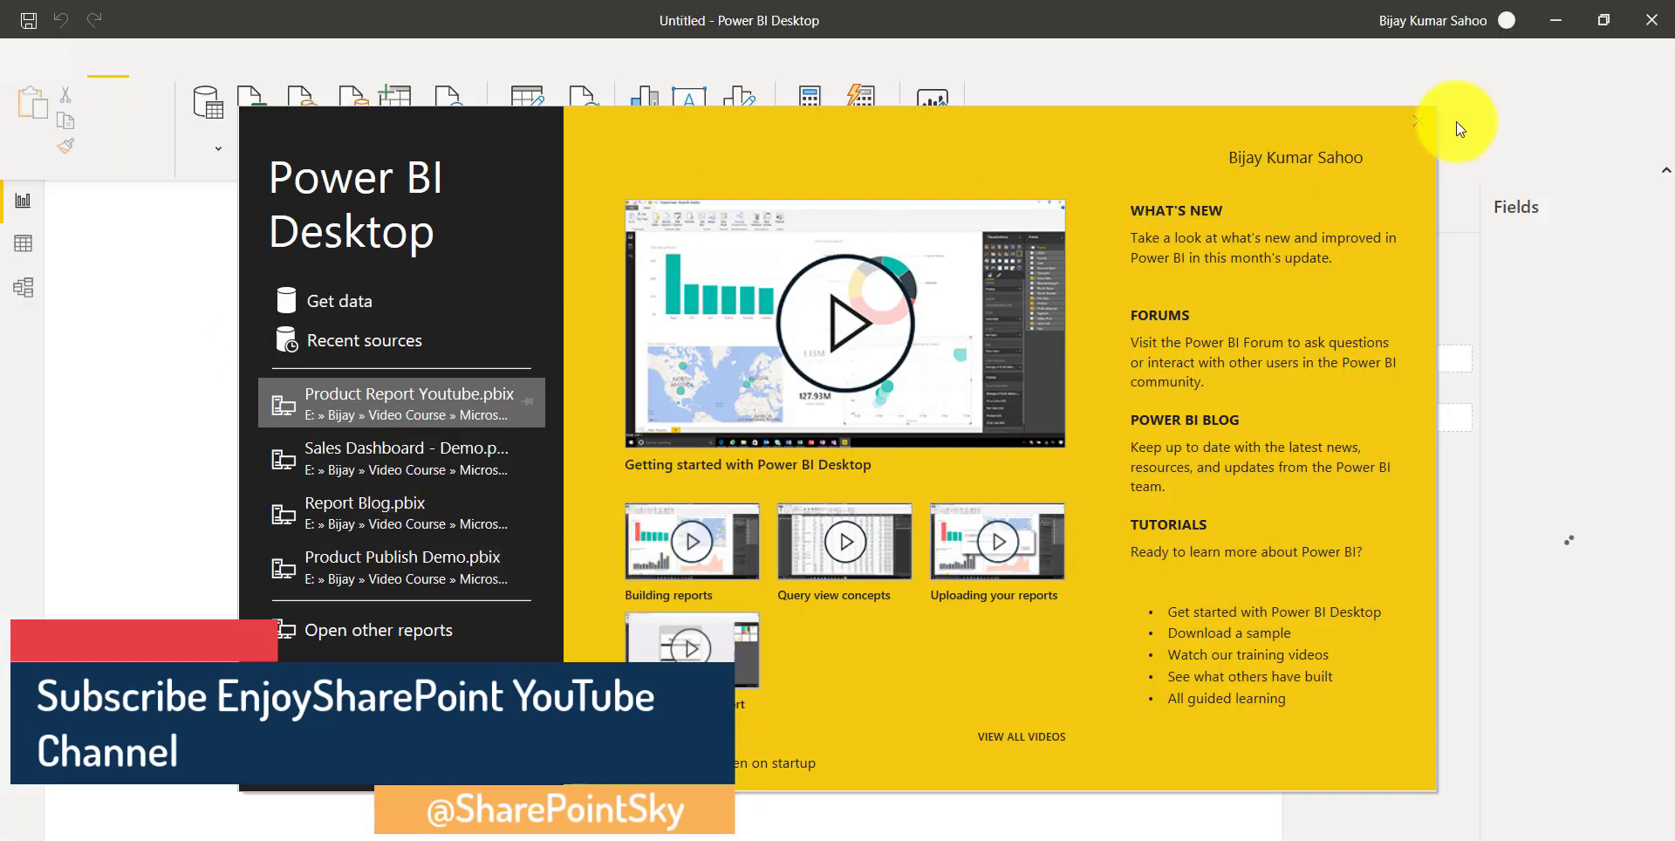
Step: Dismiss the start screen and import Sheet1 from the Products.xlsx workbook
click(1418, 120)
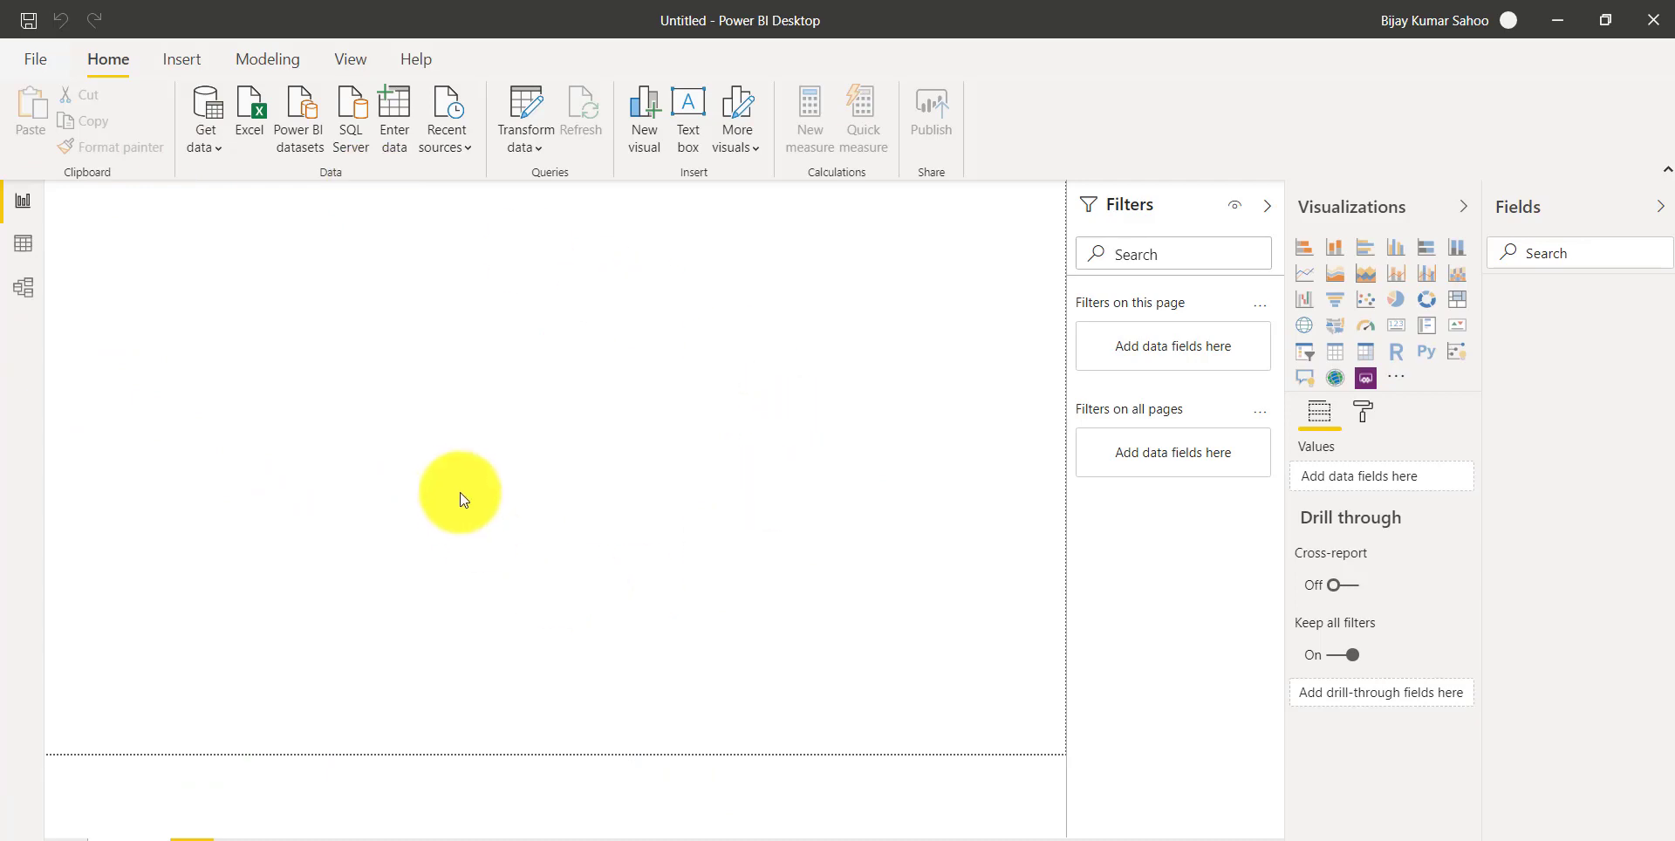
click(239, 116)
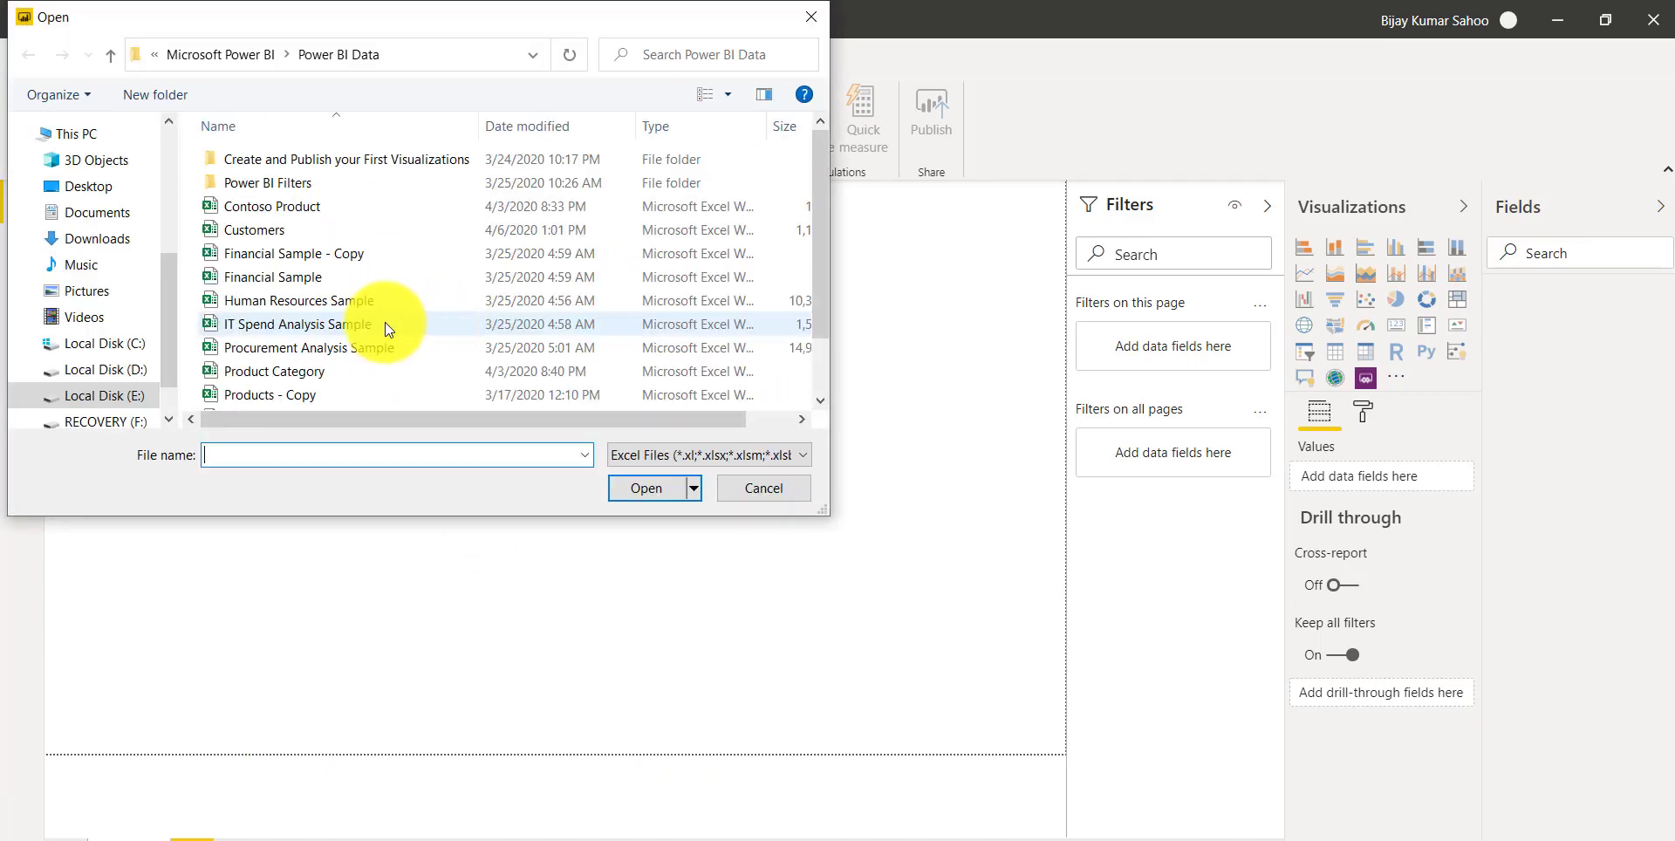
click(324, 305)
scroll(324, 305, down, 1)
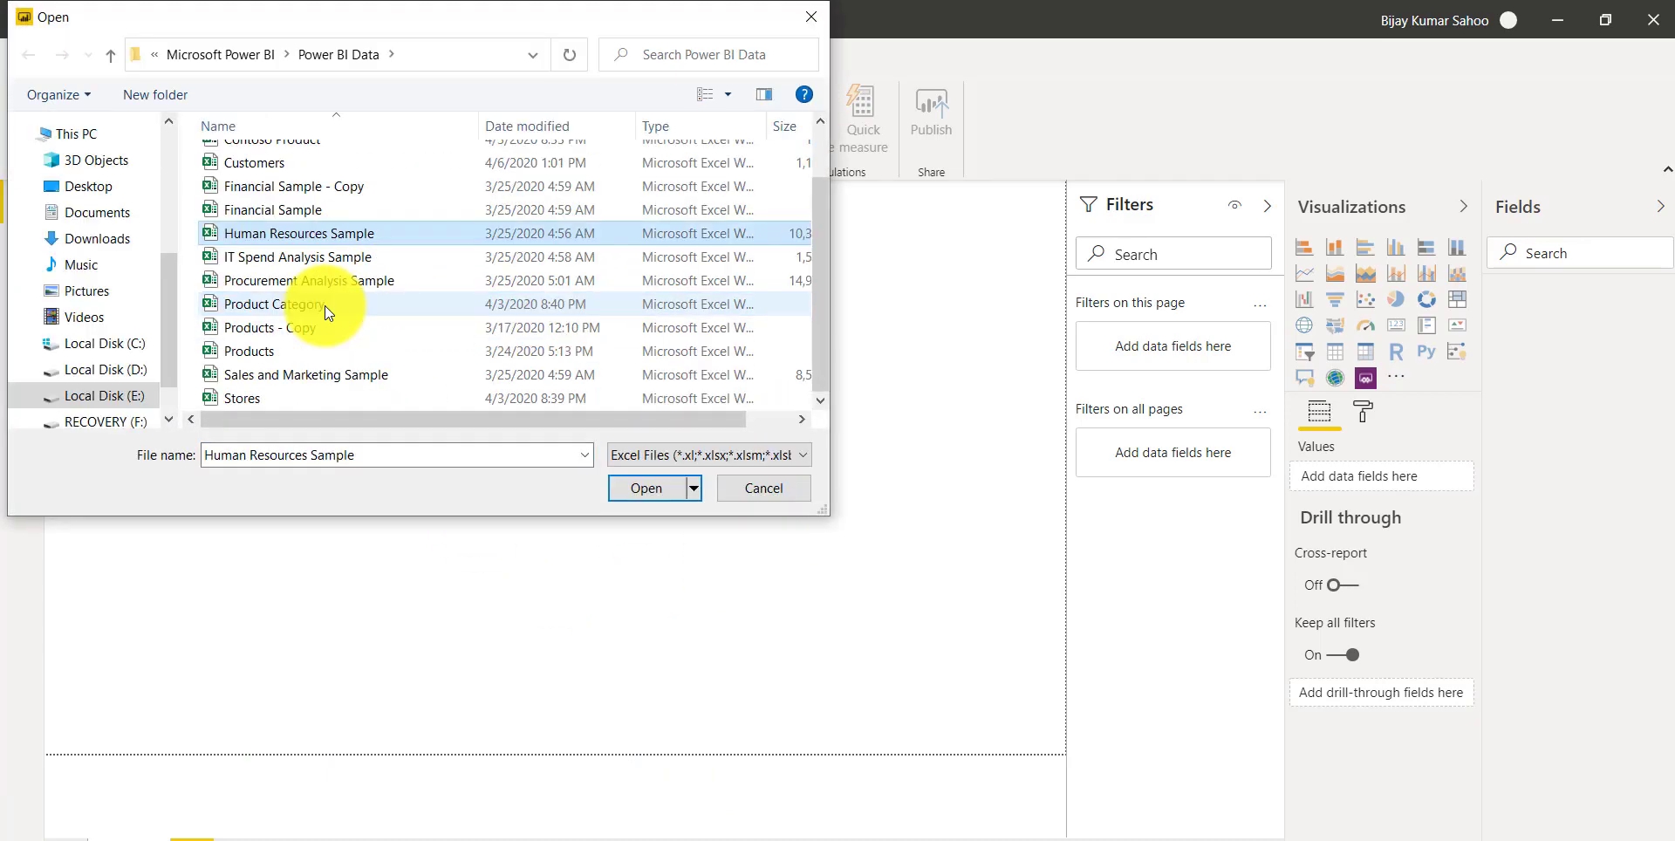
click(338, 352)
click(647, 485)
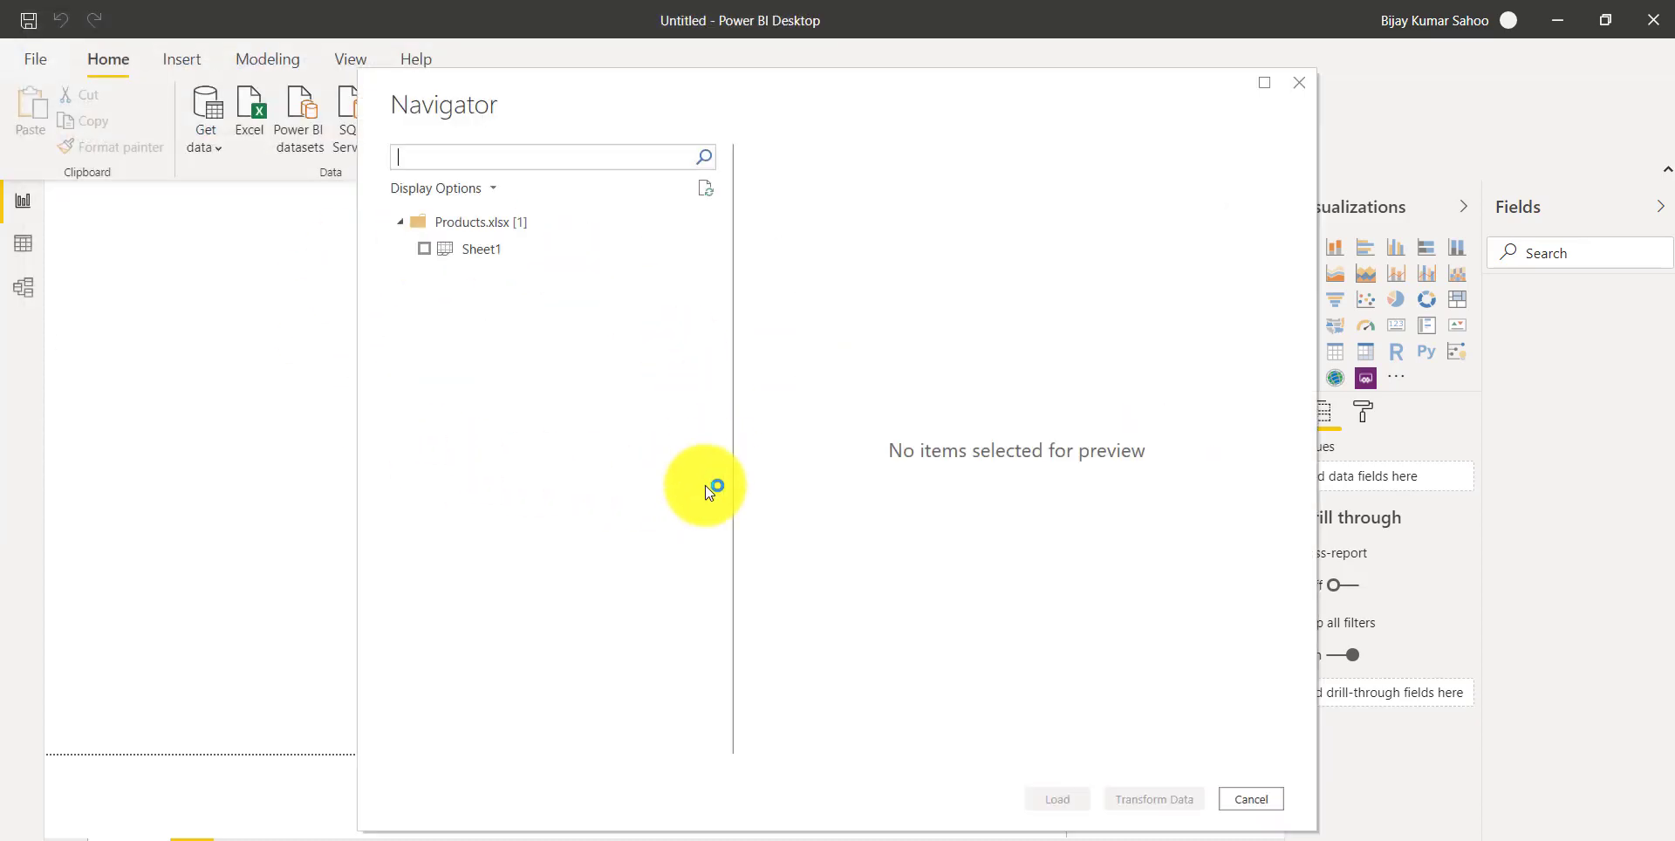
click(424, 248)
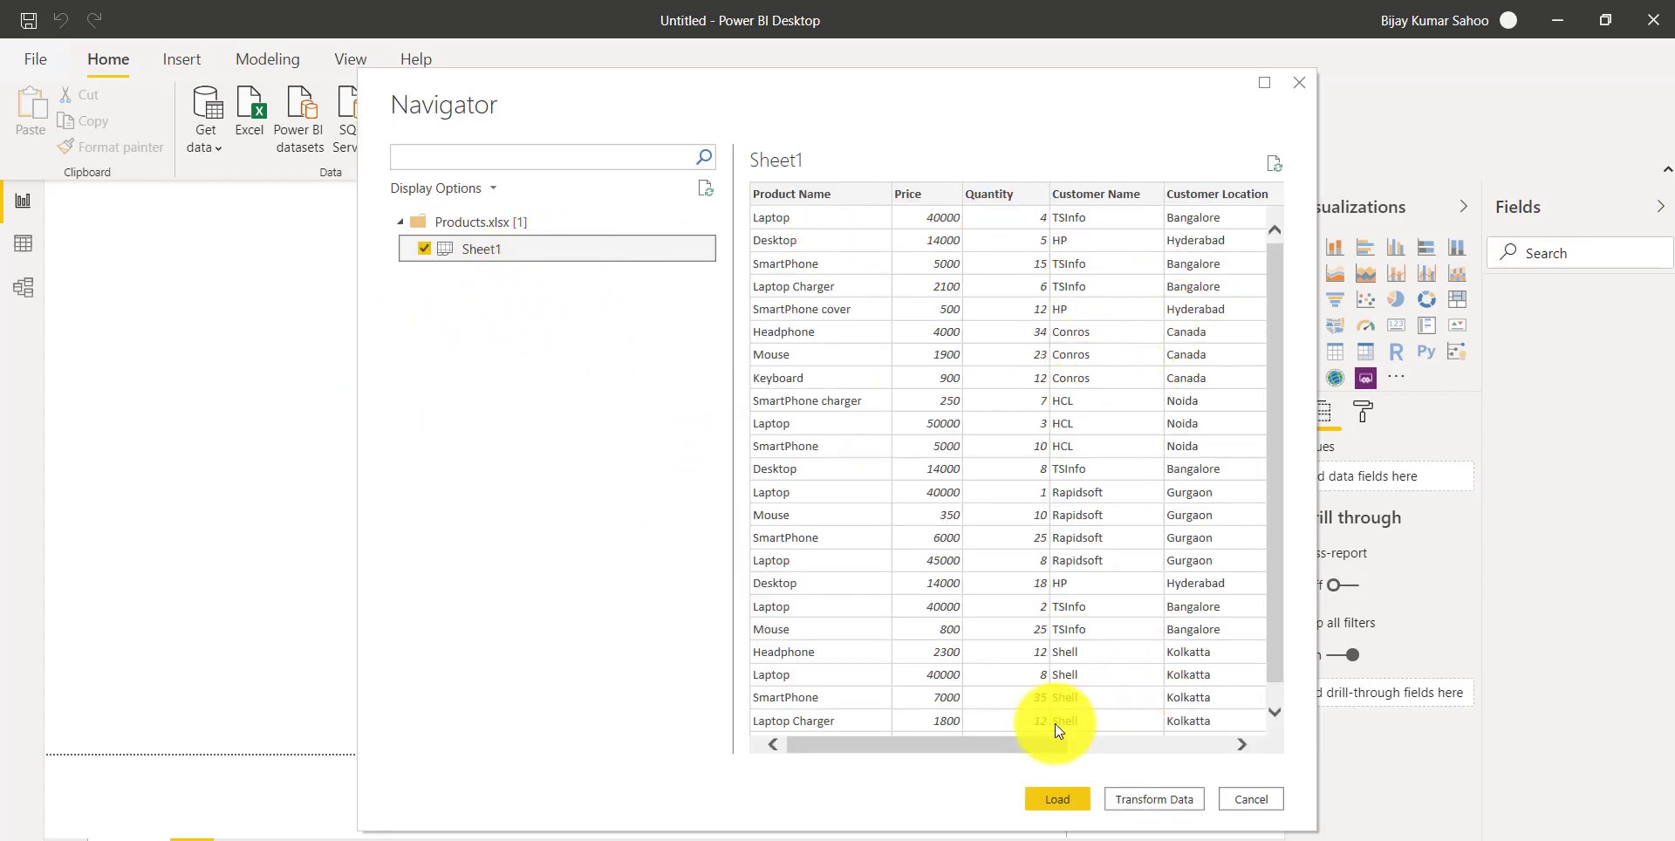
drag(1057, 742, 975, 734)
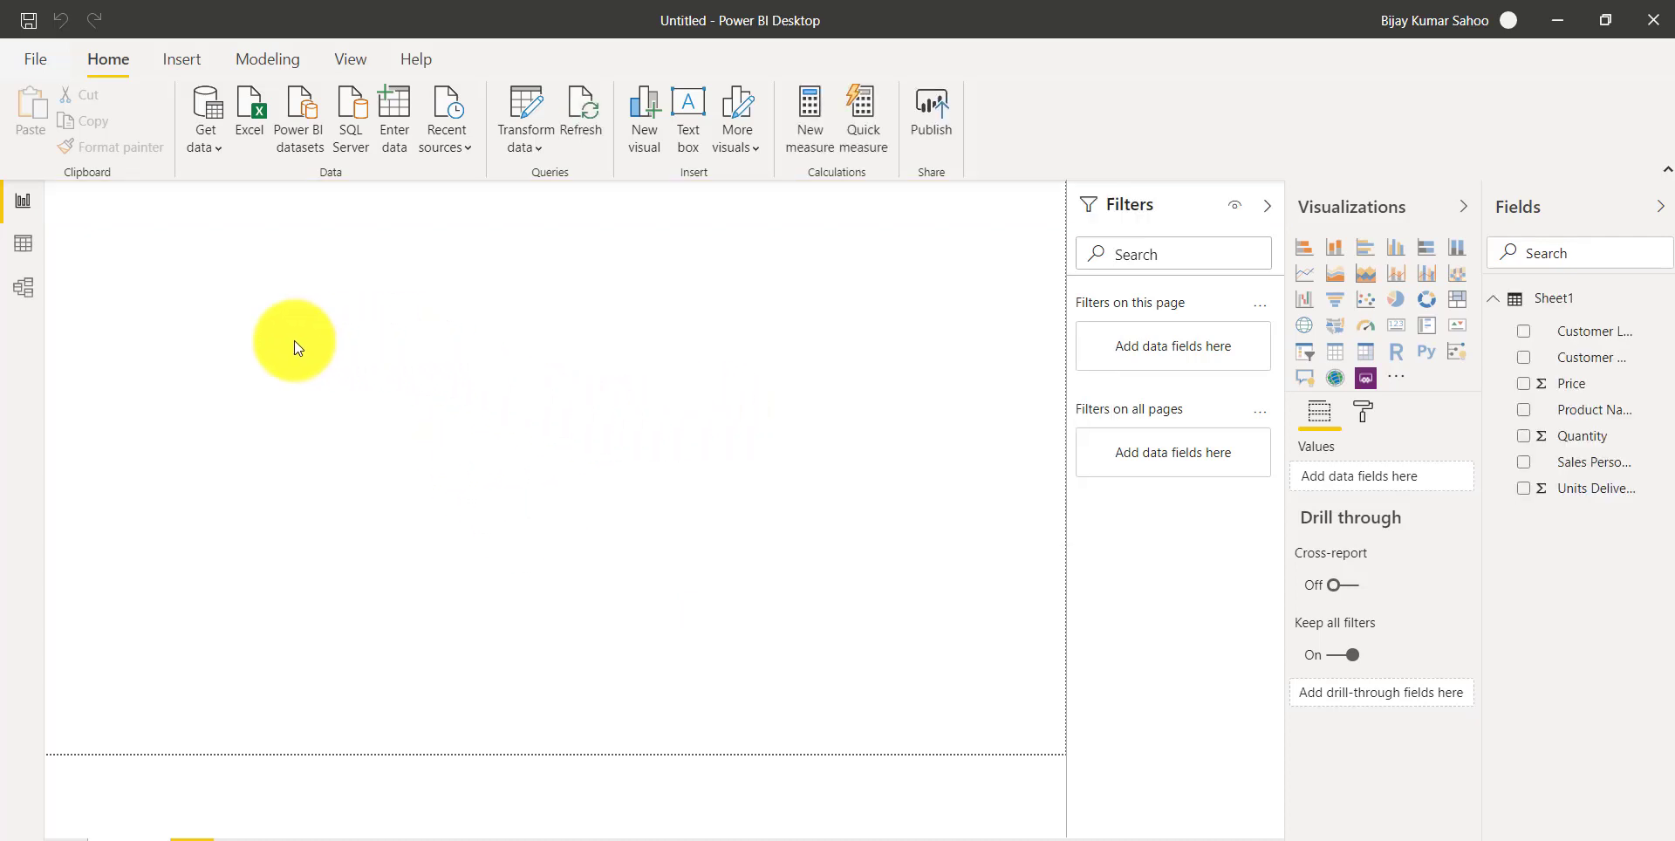
Step: Check Sheet1 in Data view, return to Report view, and expand the Transform data menu
click(22, 247)
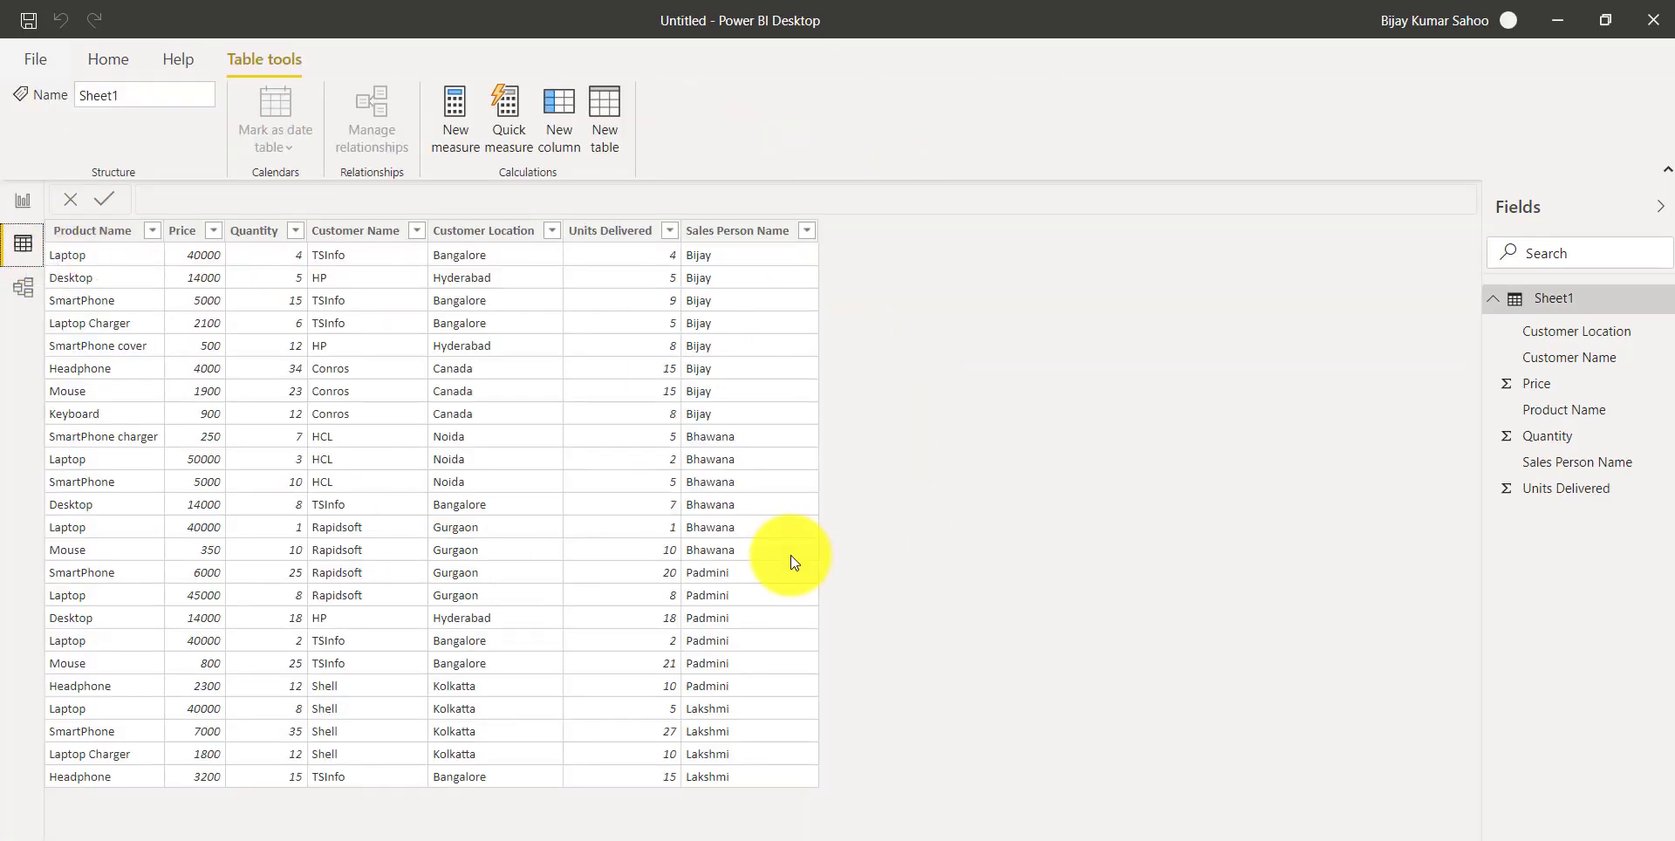
click(16, 209)
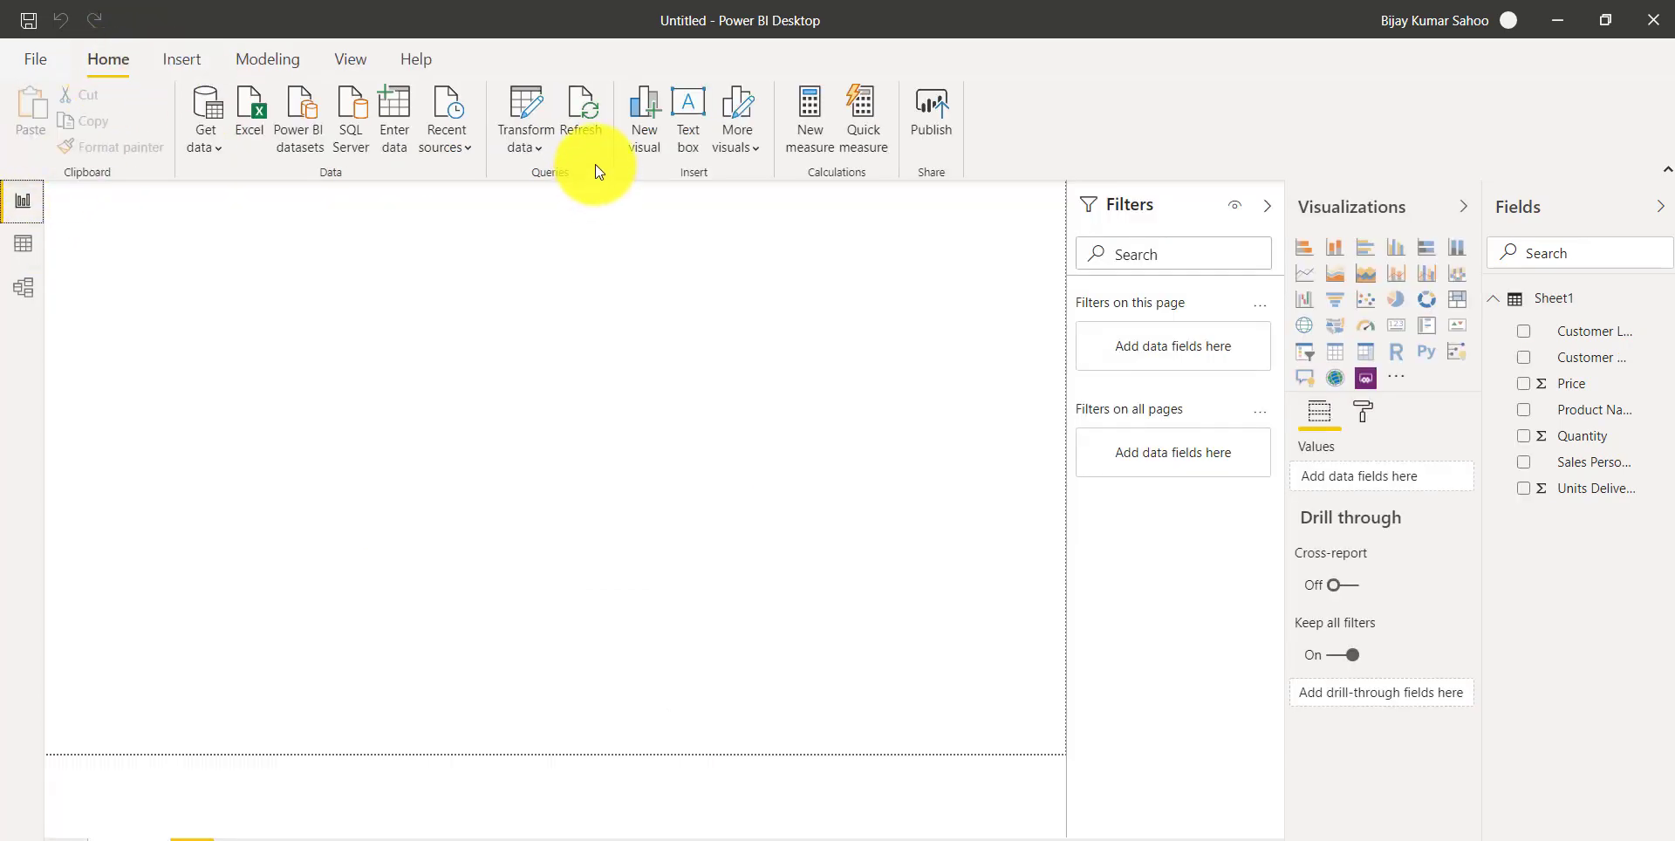
click(542, 148)
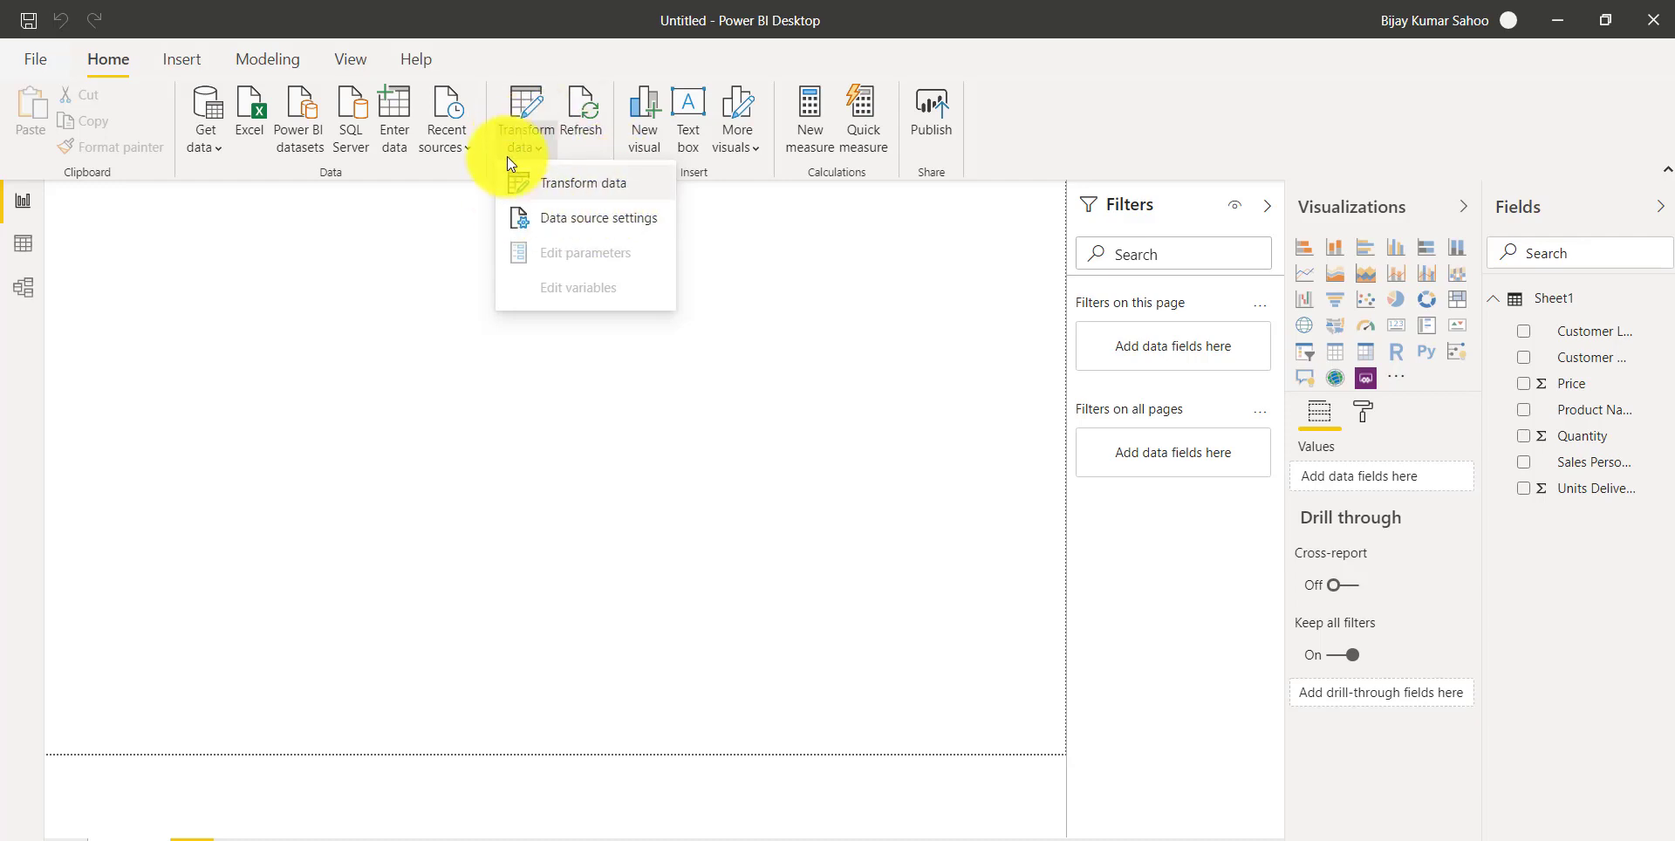
Step: Open Sheet1 in the Power Query Editor and maximize the editor window
click(622, 188)
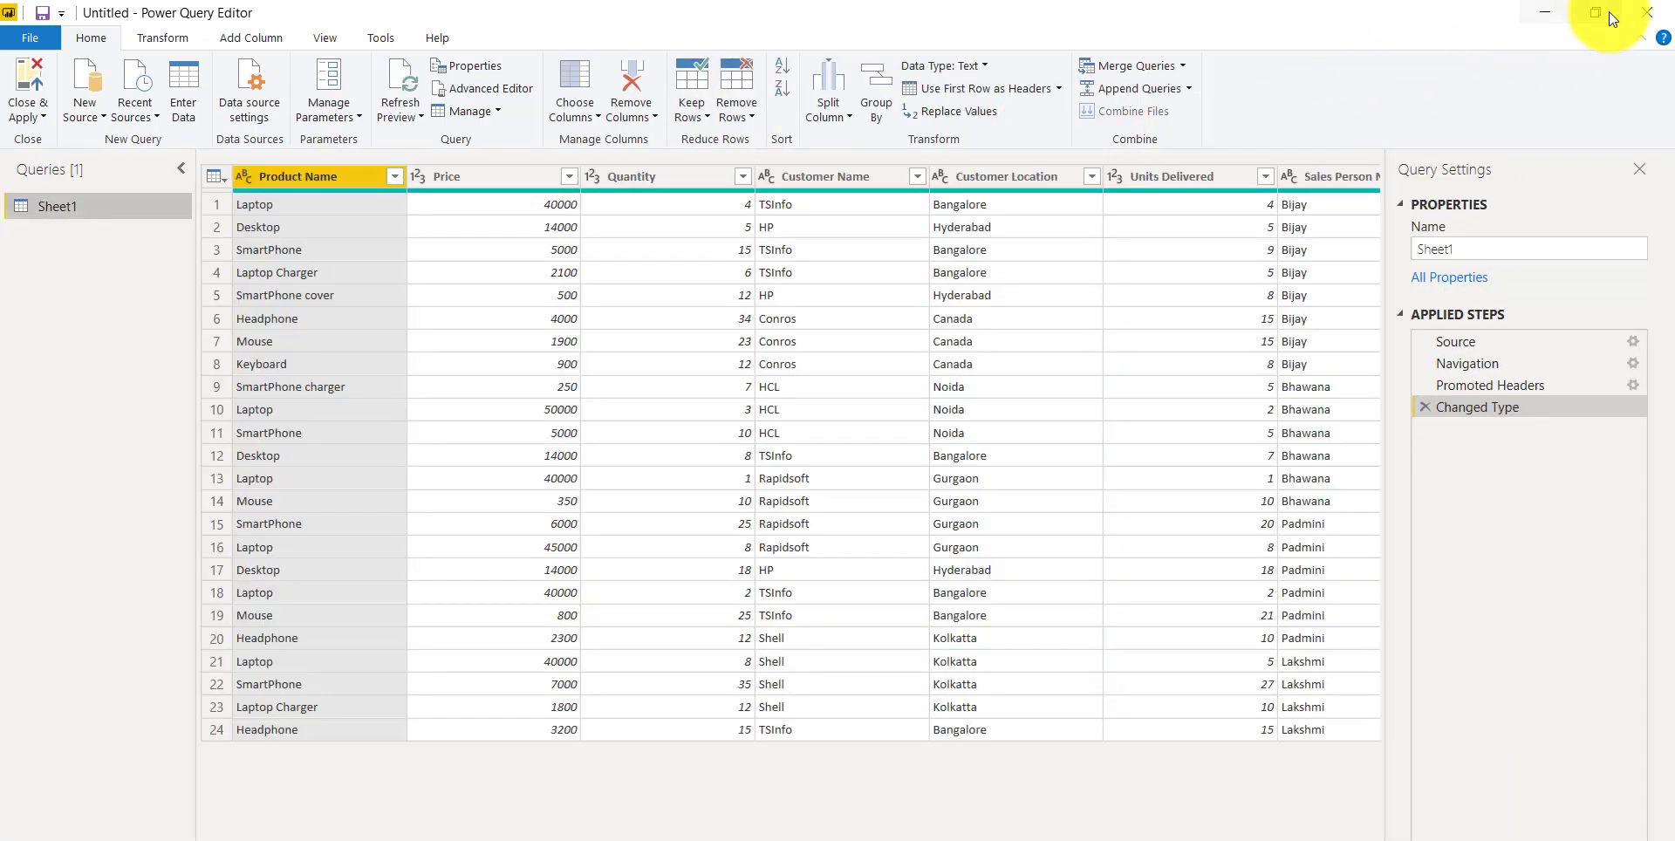
click(1609, 12)
drag(1530, 35, 1244, 66)
click(1504, 58)
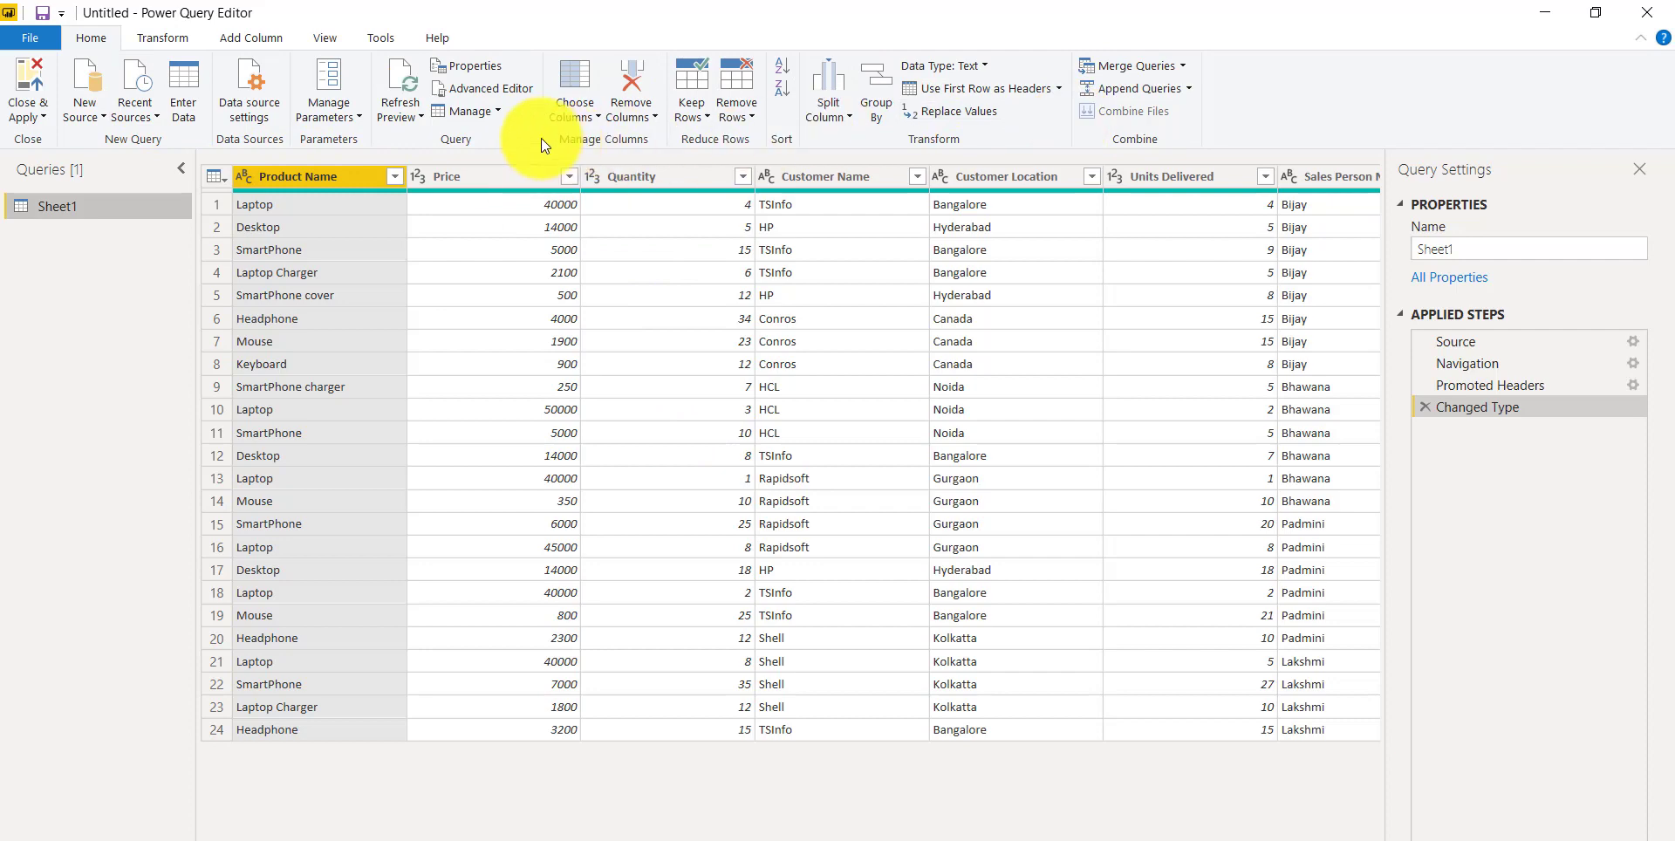
Step: Browse the Transform and Add Column ribbon tabs, finishing back on Transform
click(182, 43)
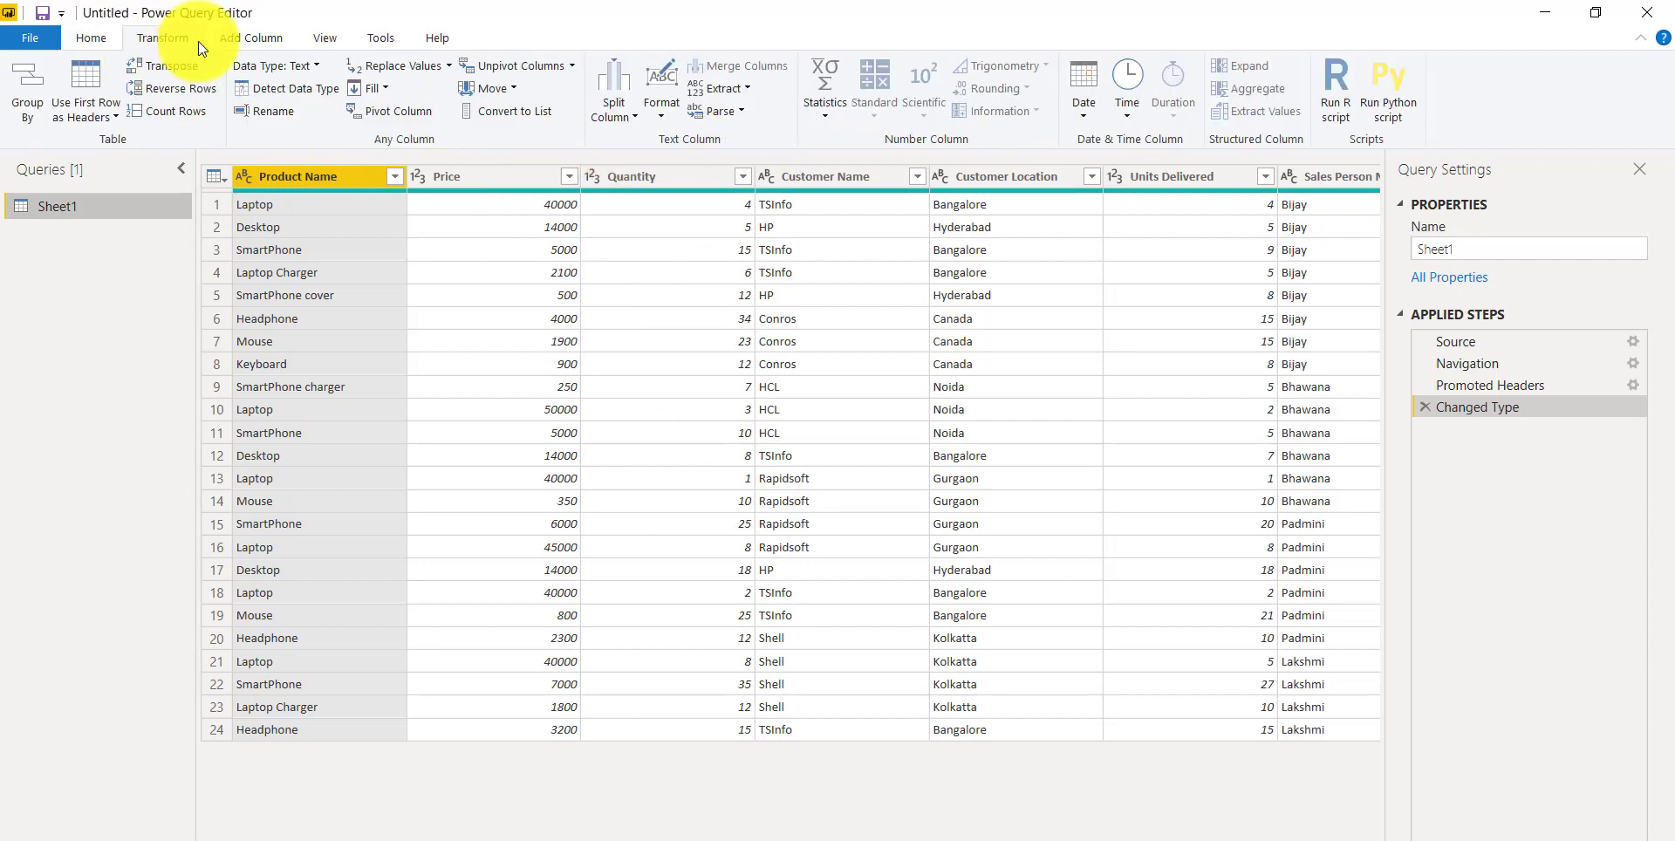
click(239, 43)
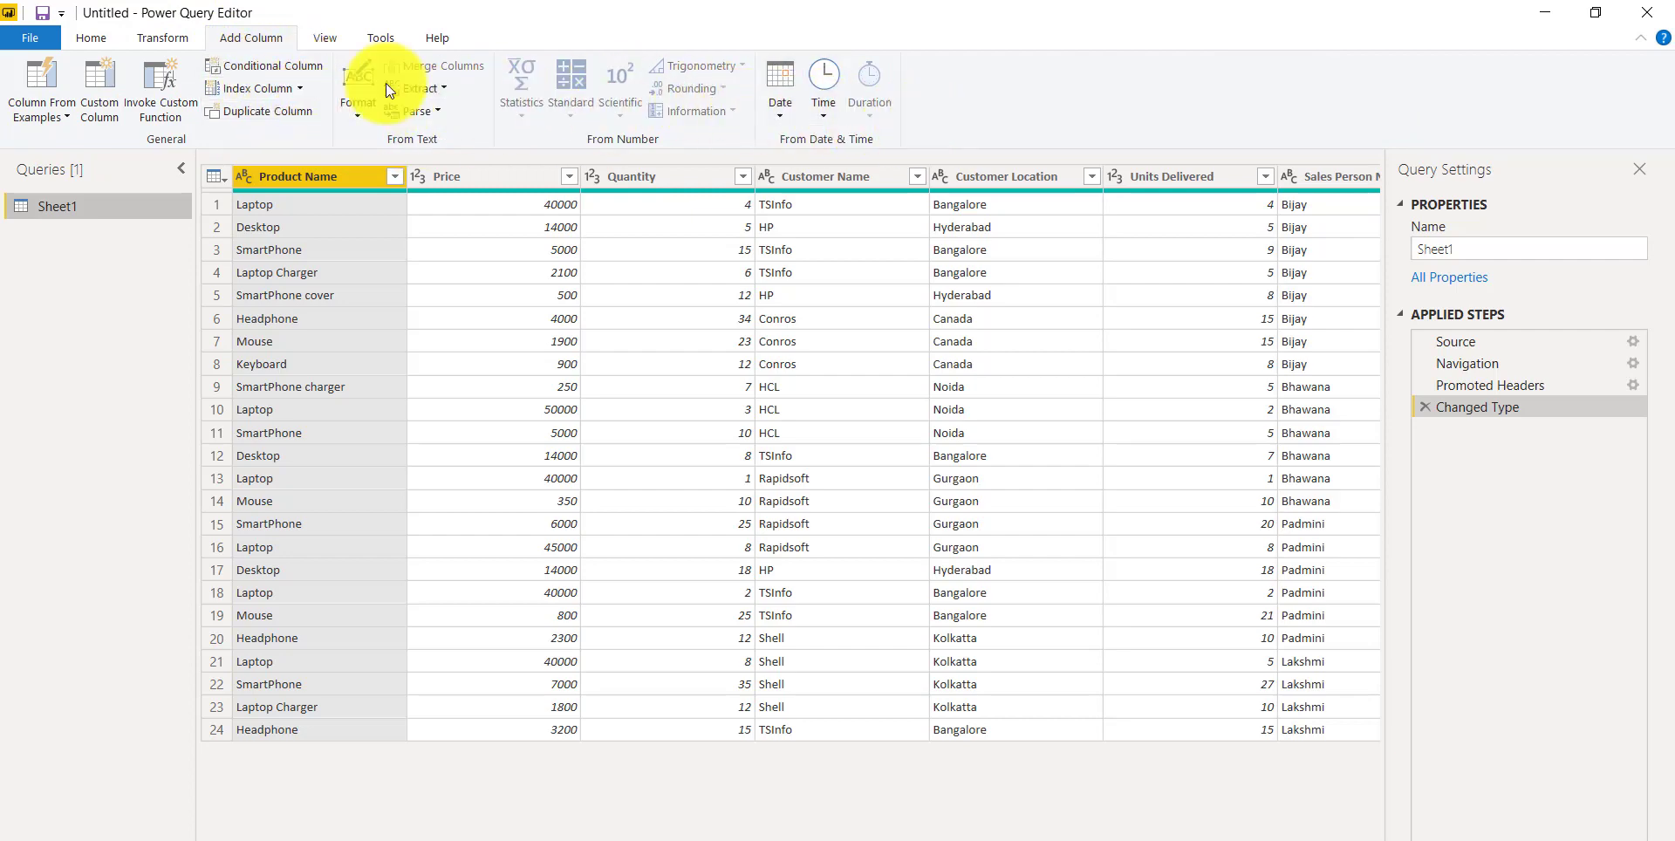
click(150, 39)
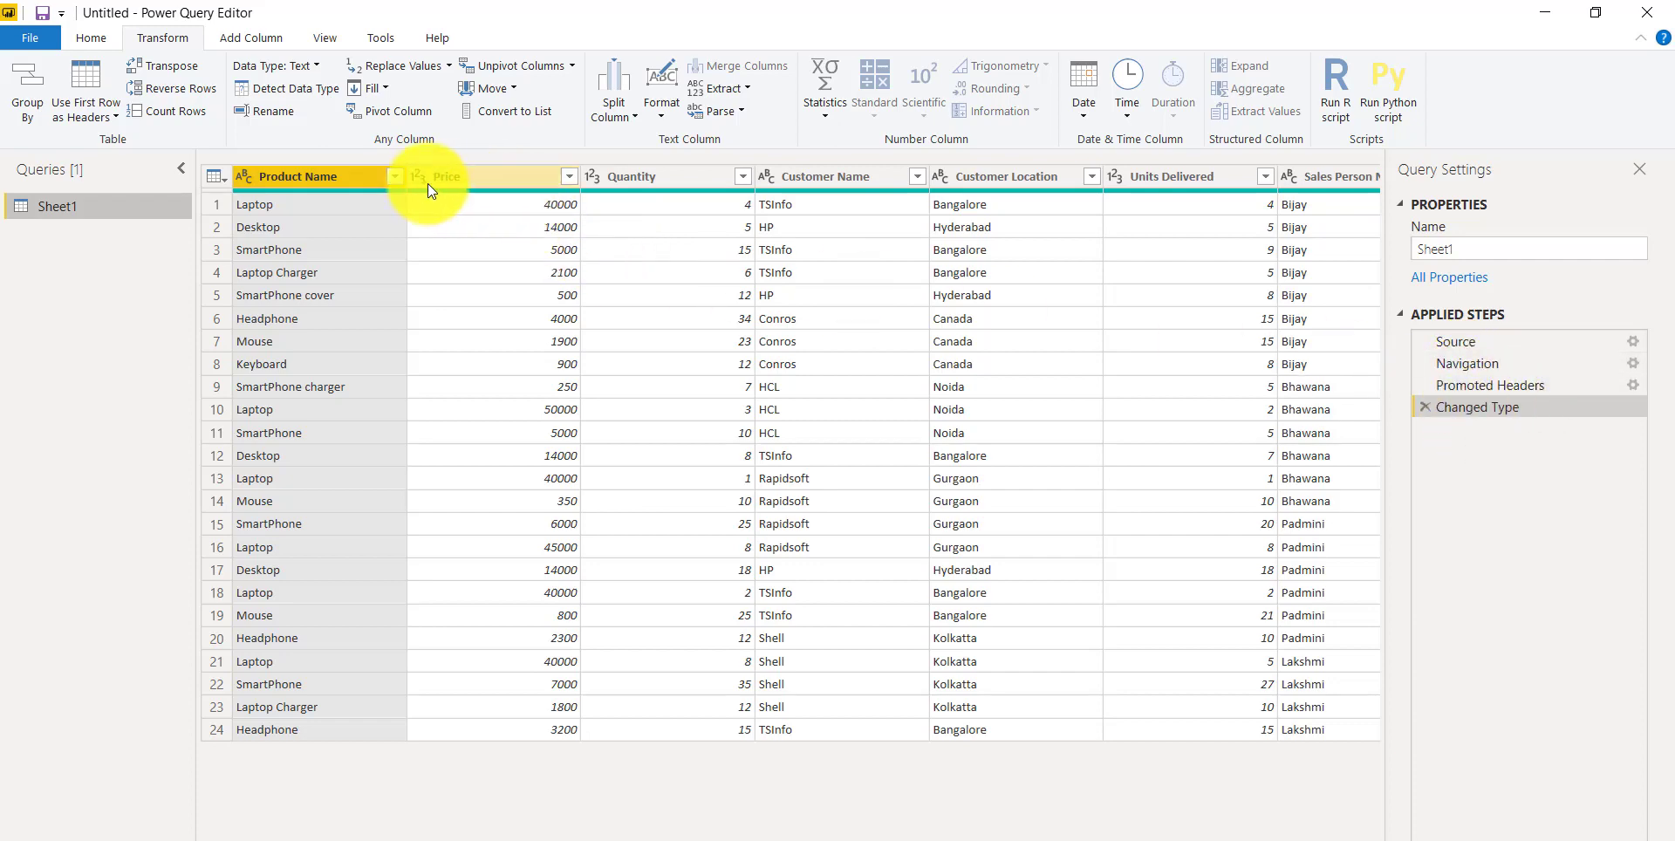
click(999, 180)
right_click(997, 177)
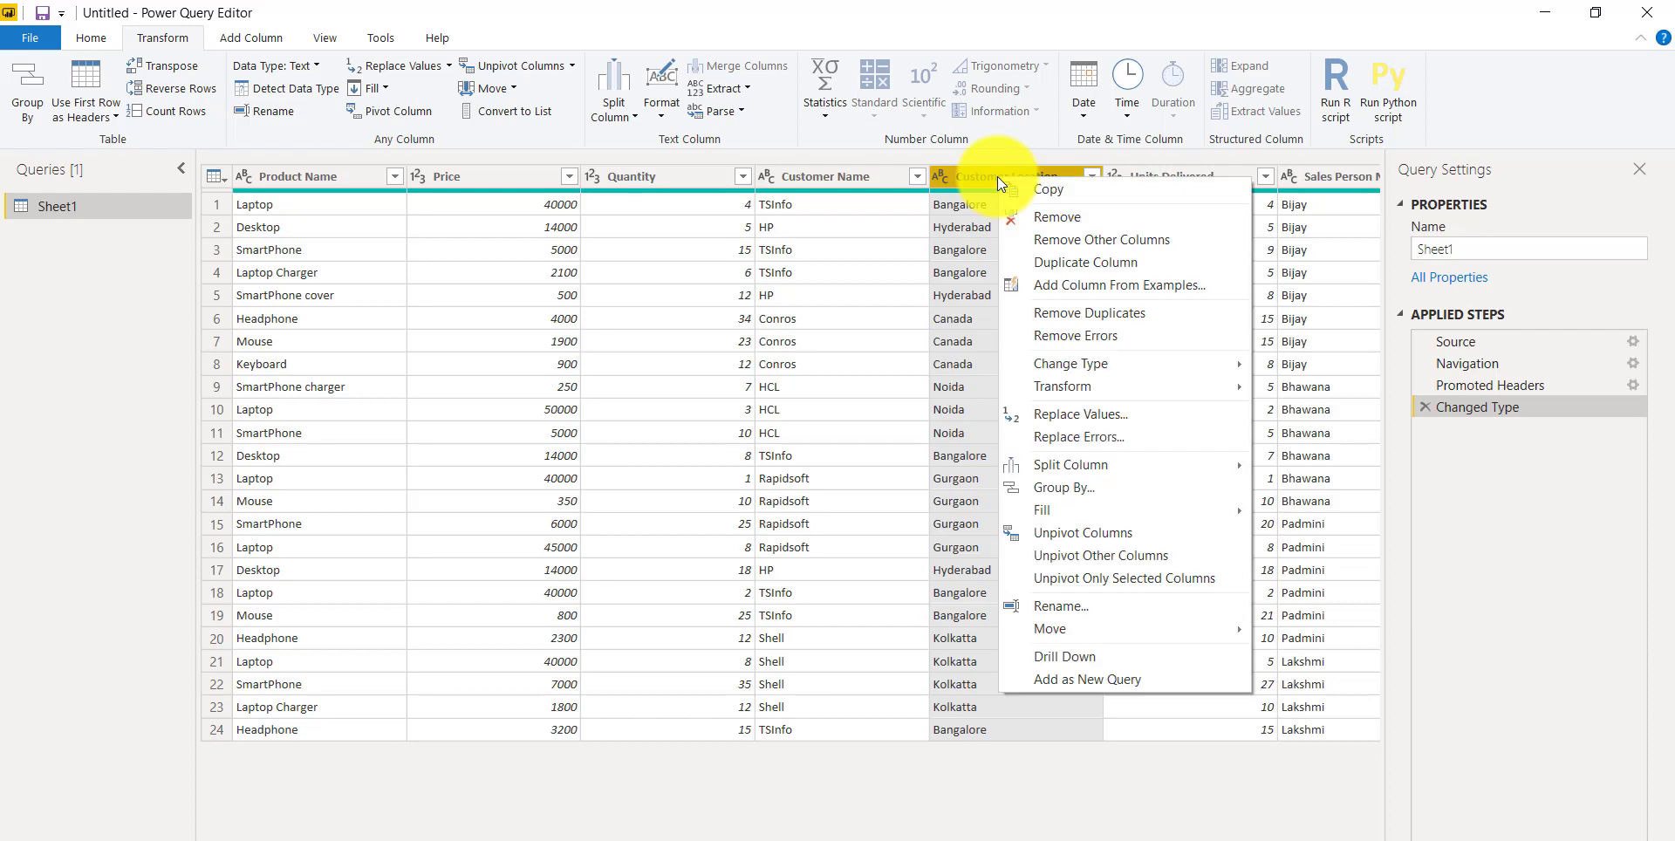
click(1061, 605)
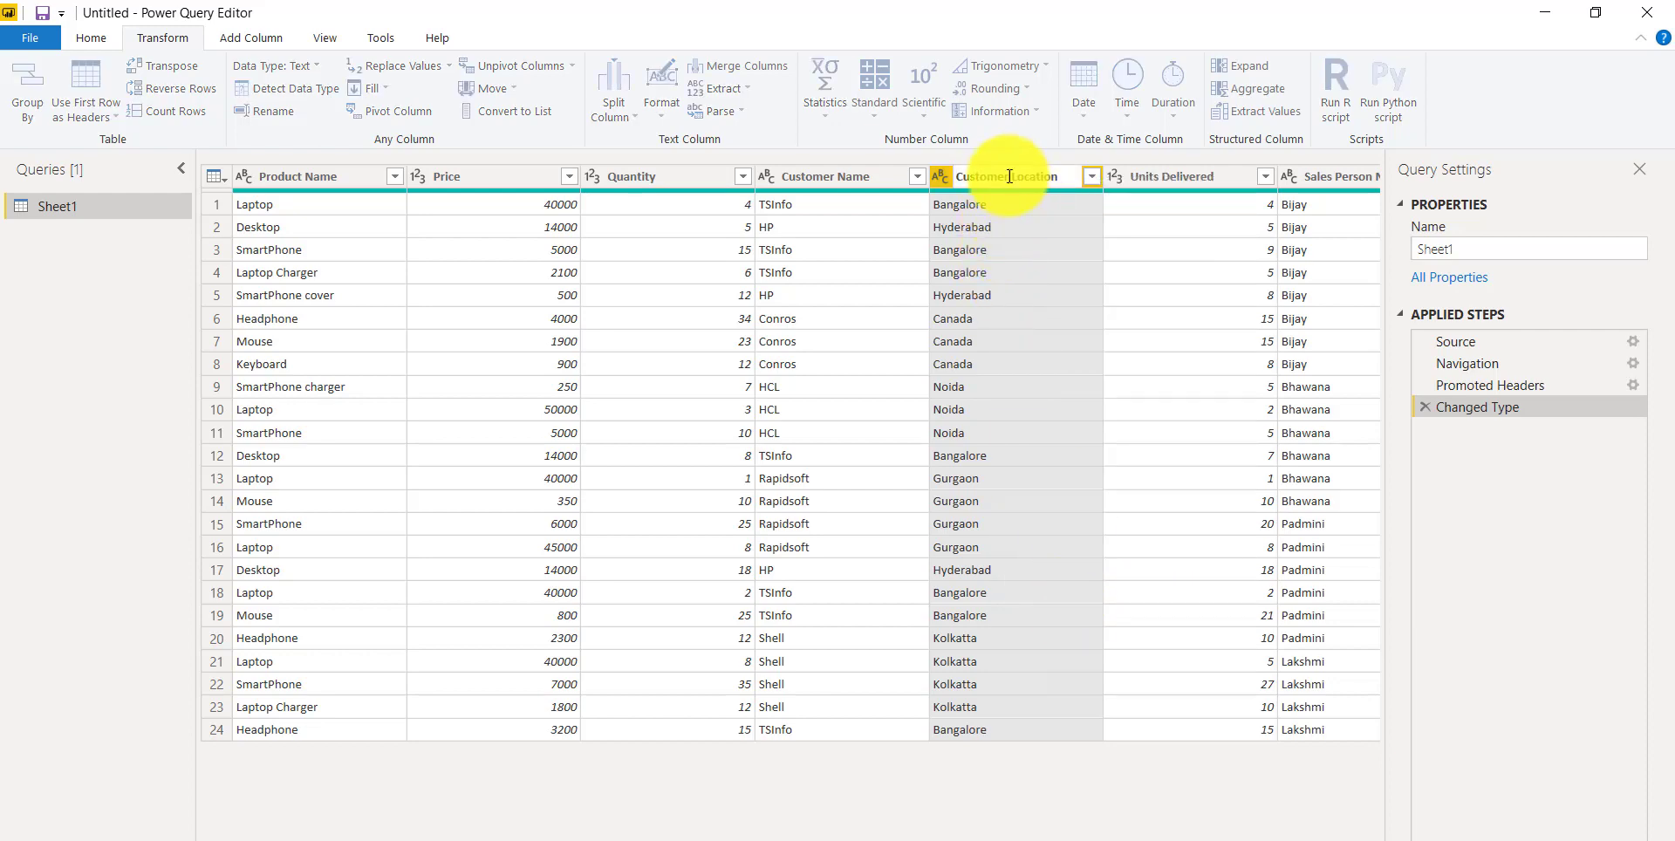
key(Return)
key(Home)
key(ctrl+shift+Right)
key(Delete)
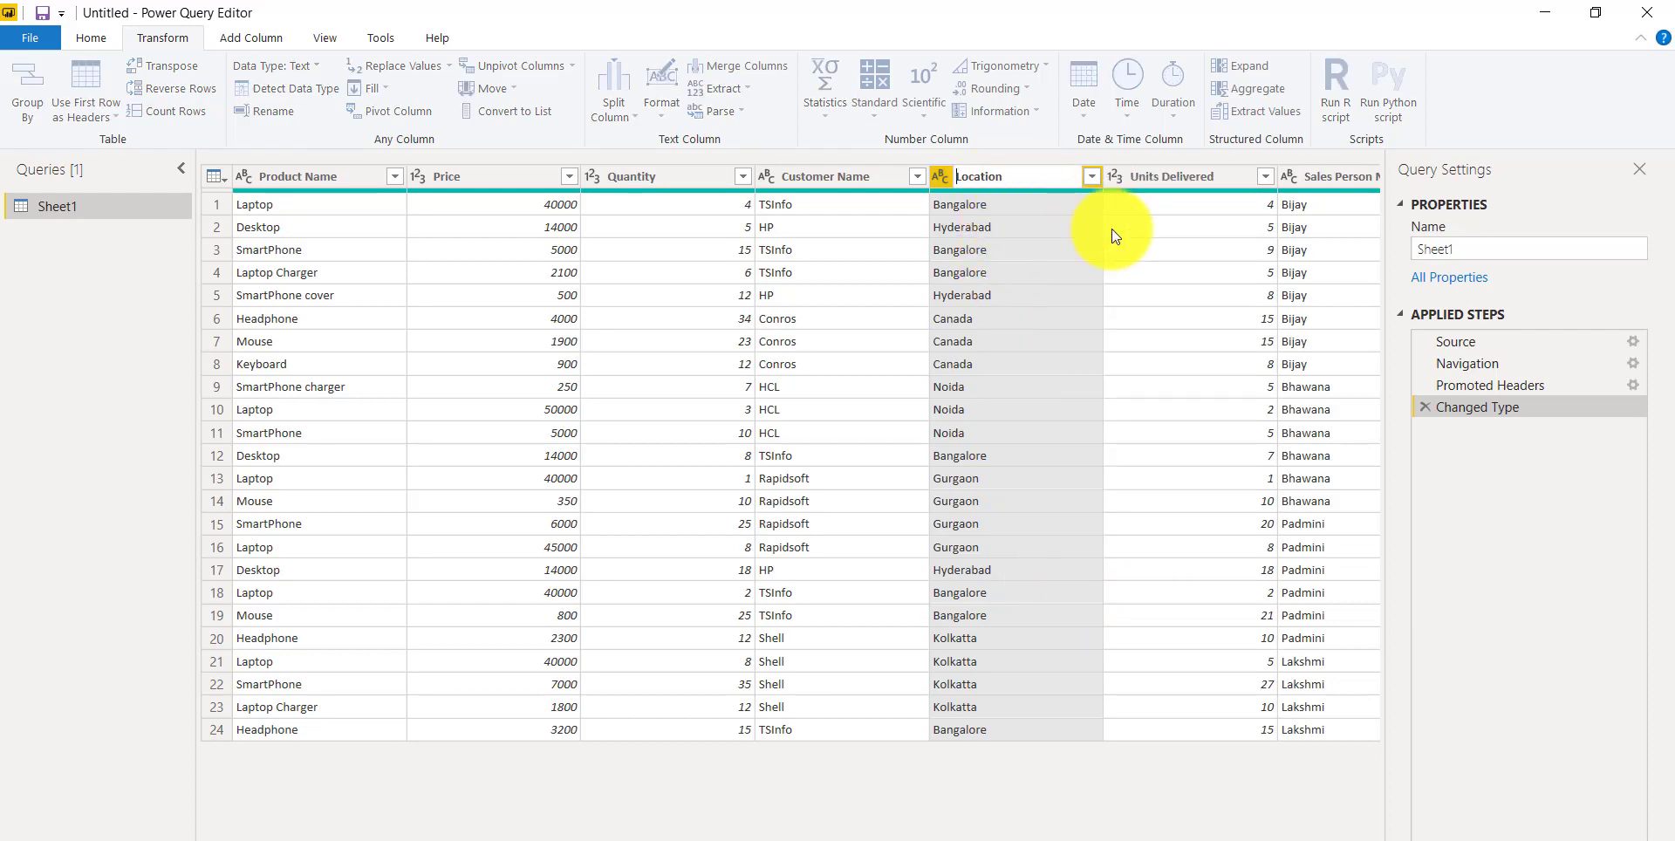
key(Return)
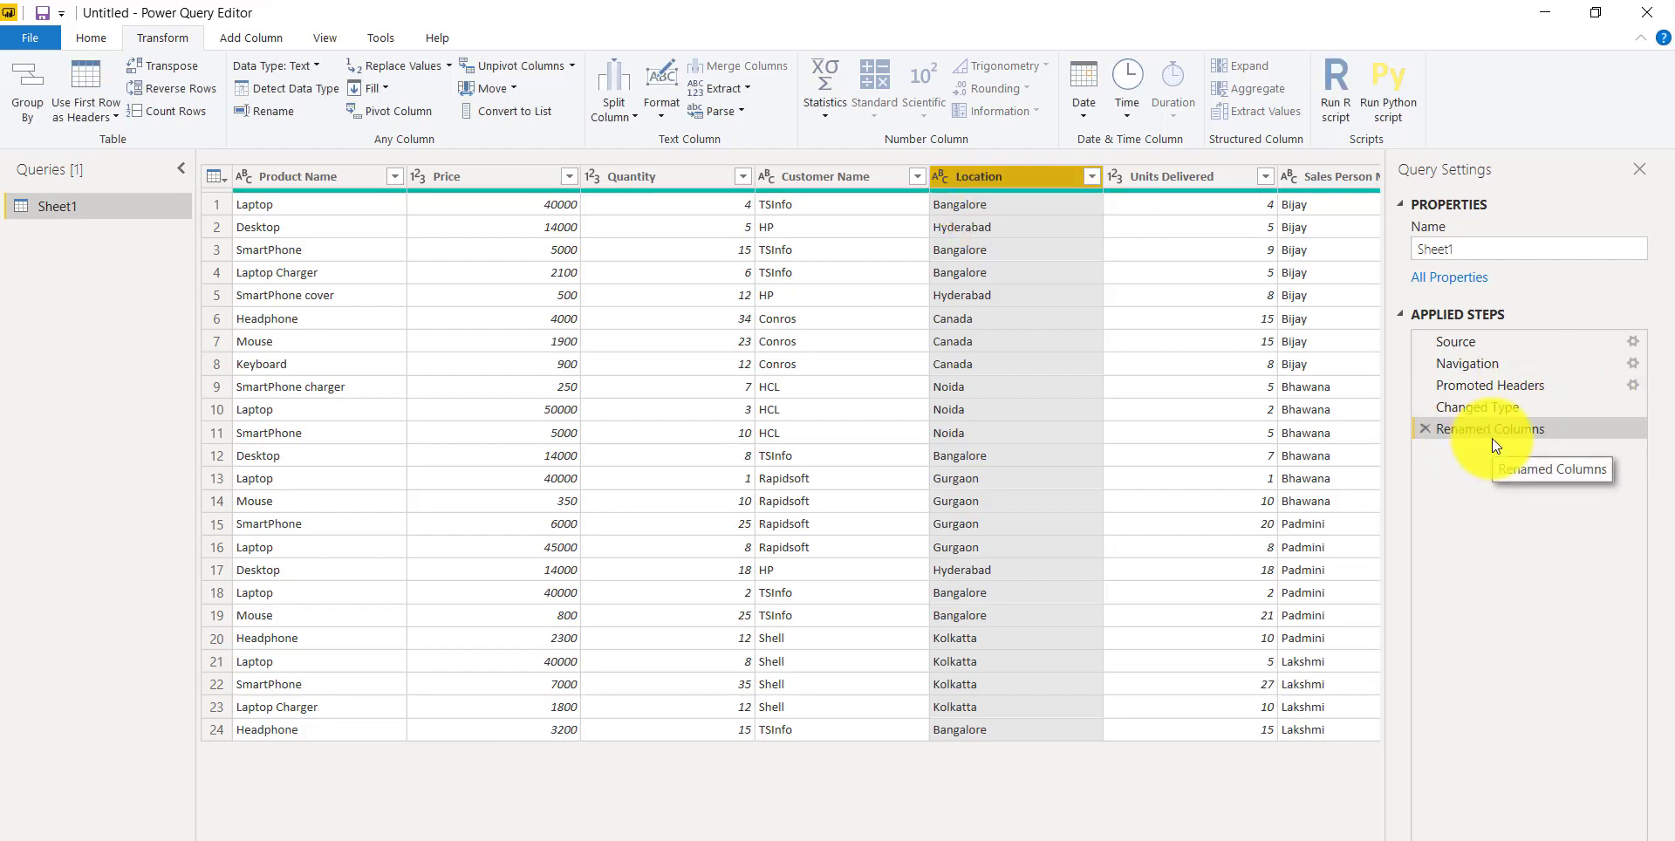
click(1424, 433)
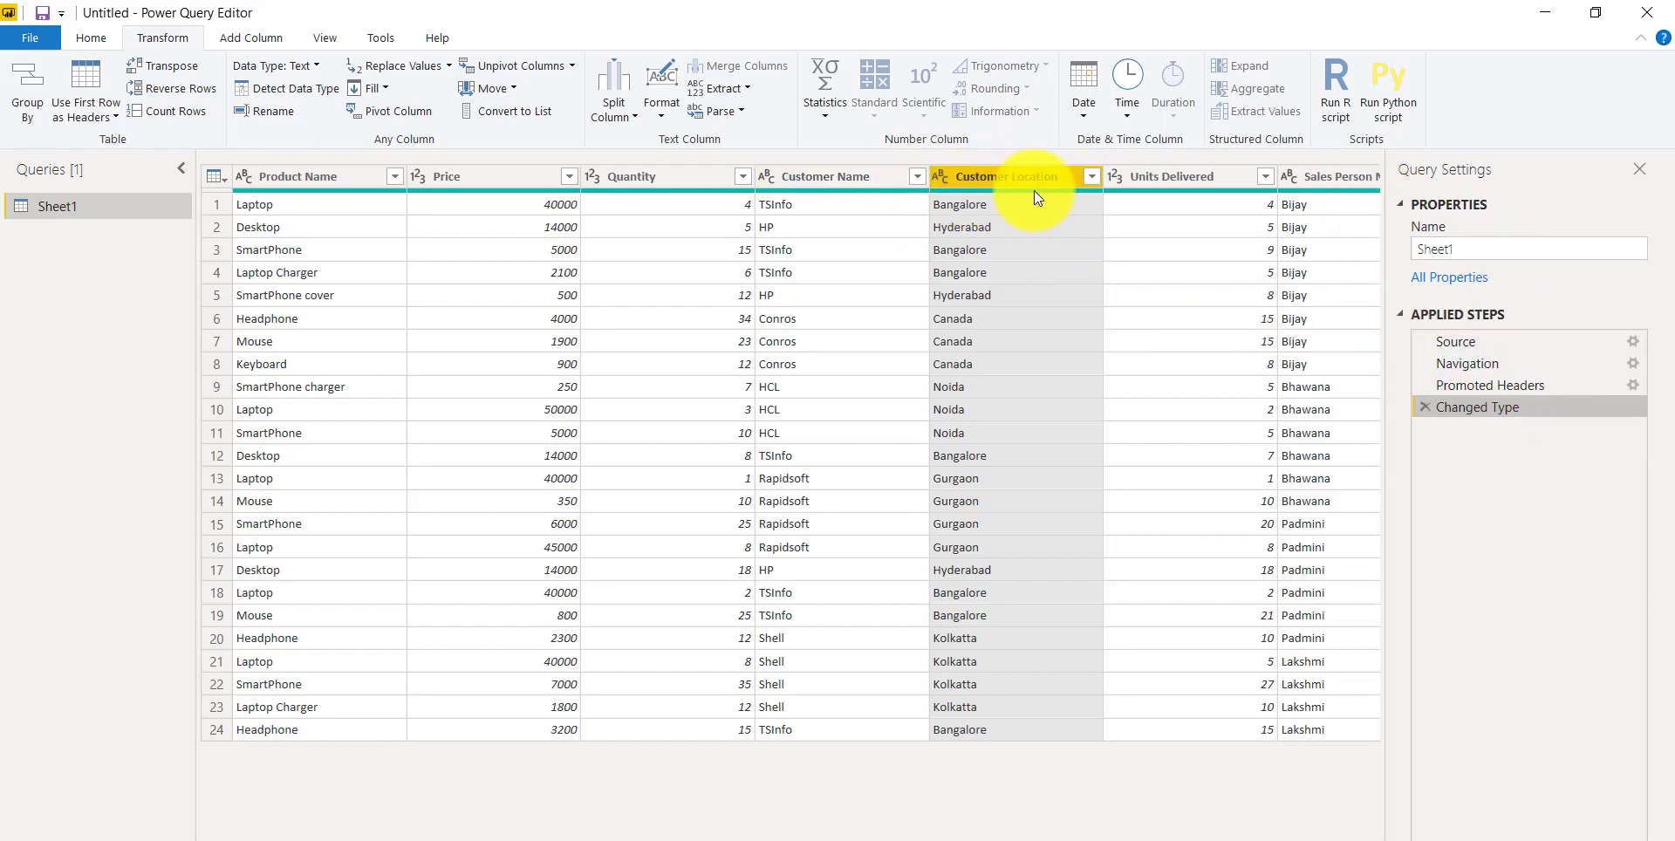
mouse_move(1034, 190)
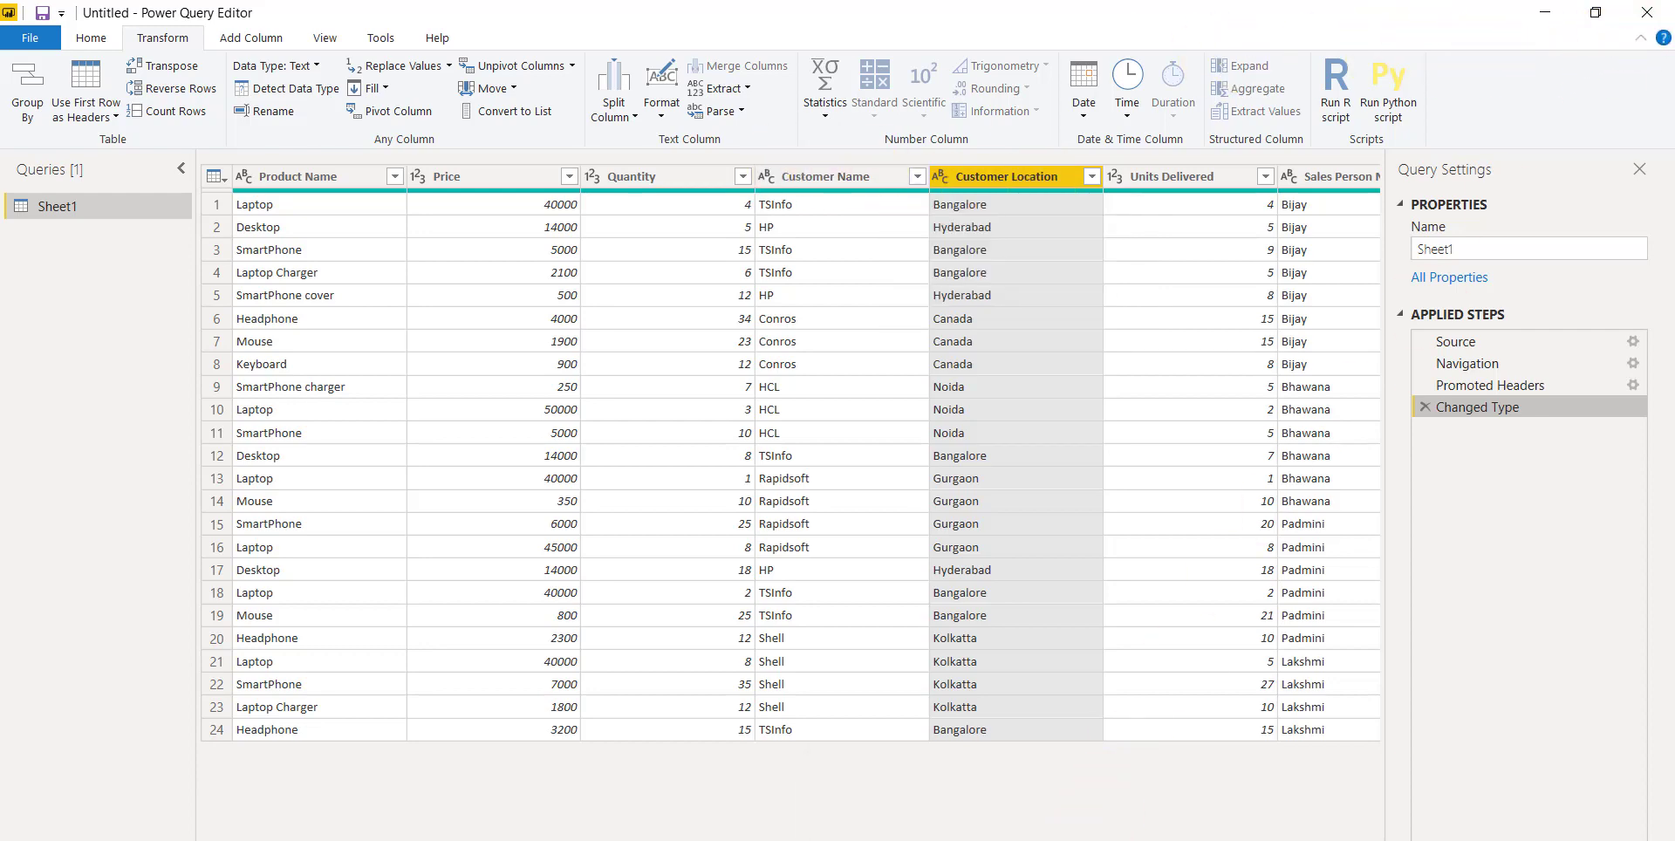
click(859, 811)
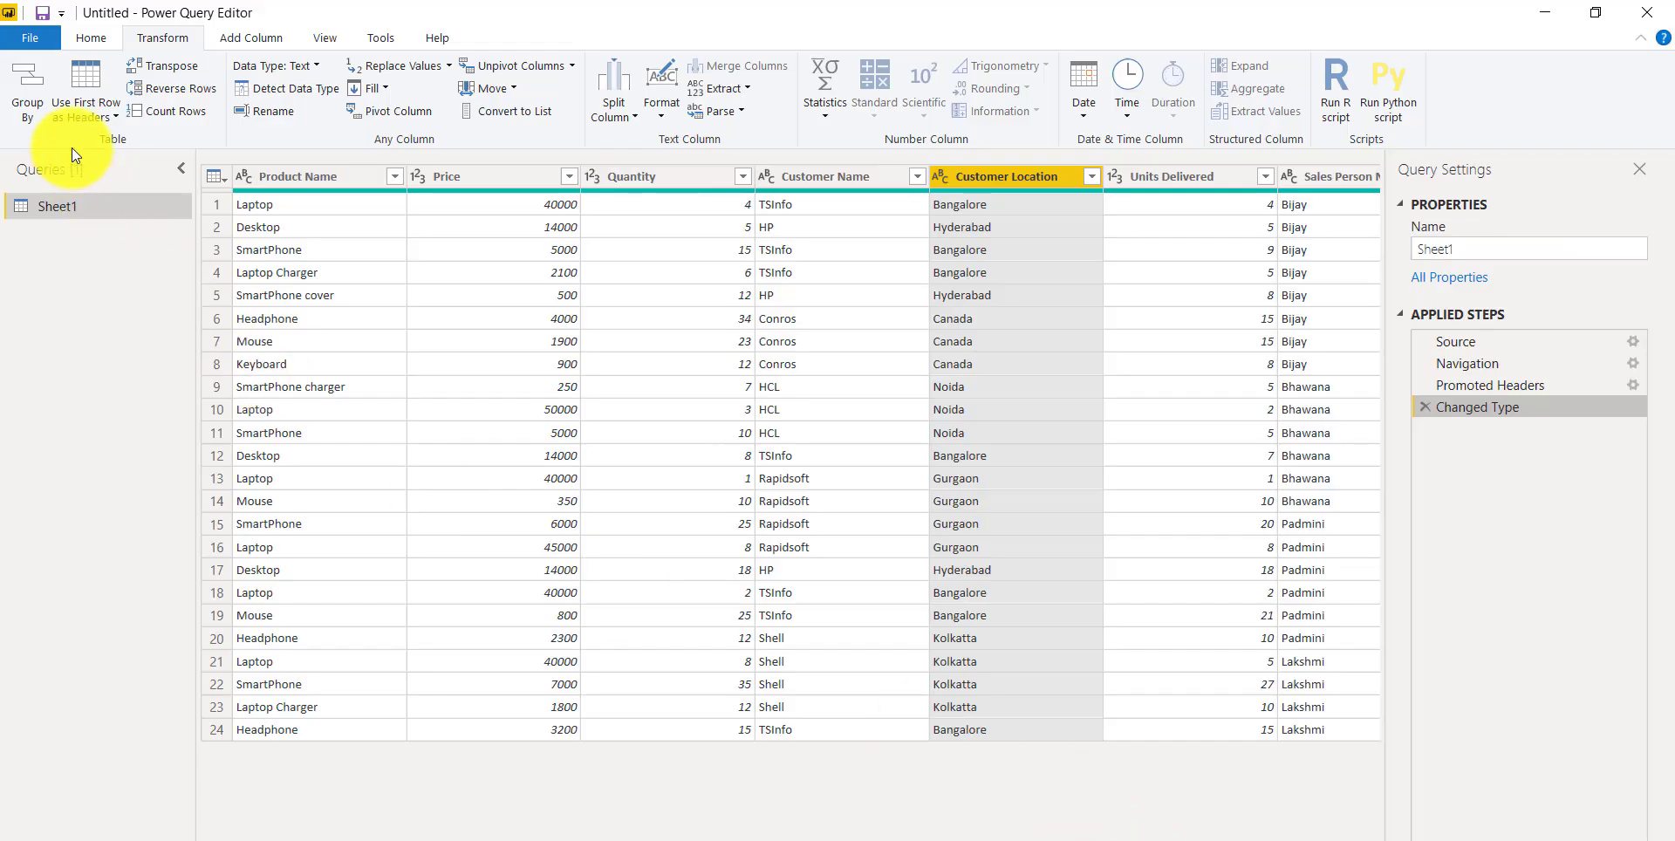
Step: Apply the Sheet1 query changes with Close & Apply
click(94, 40)
click(23, 116)
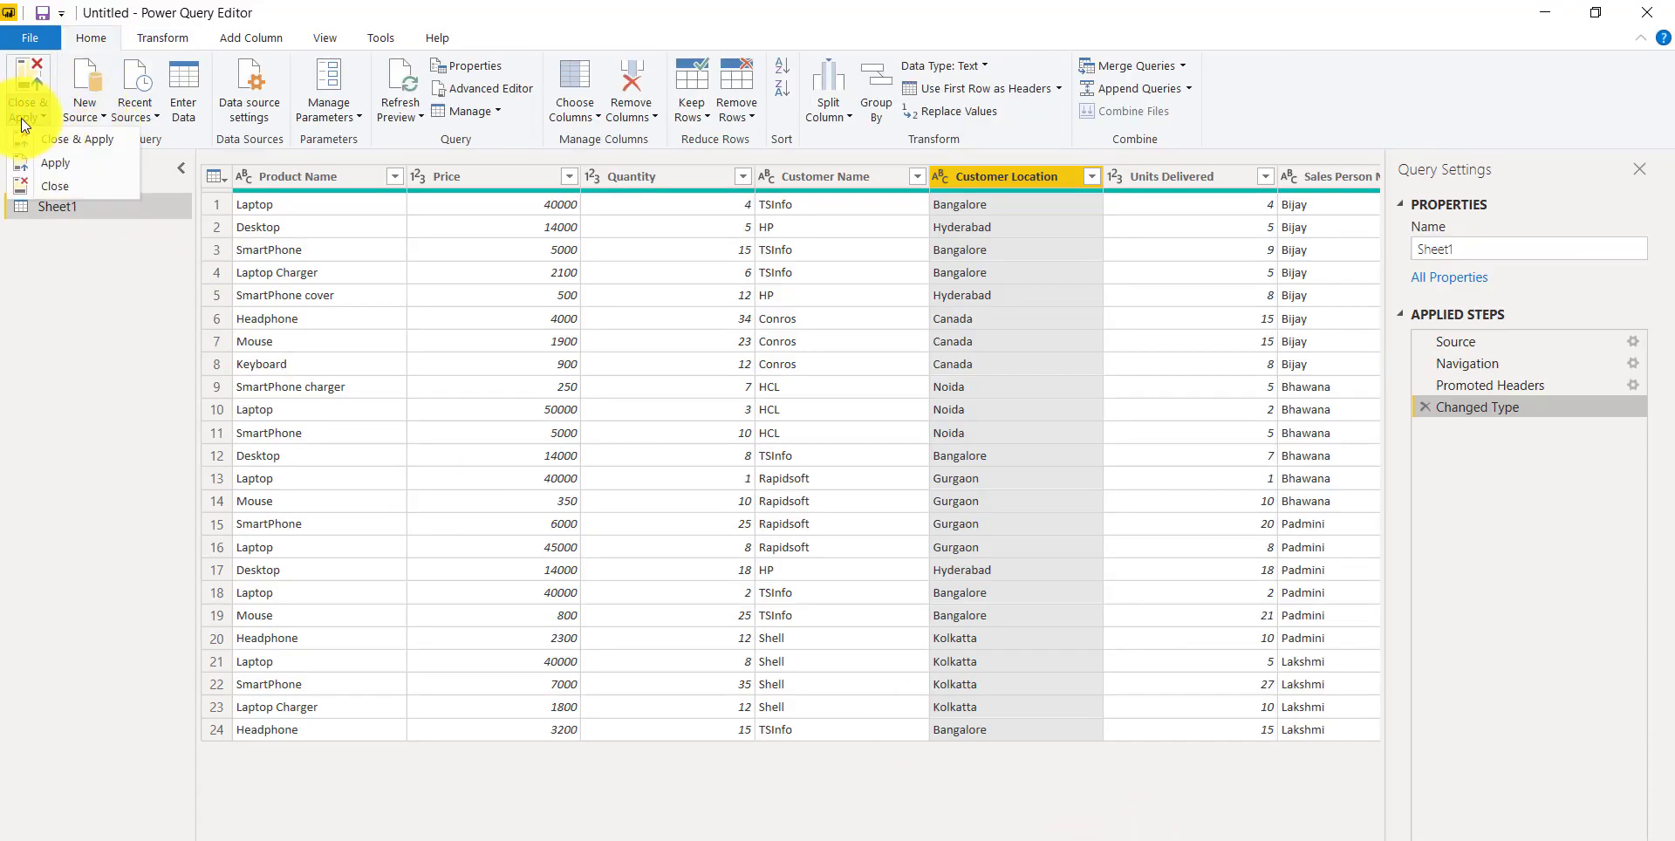
click(60, 139)
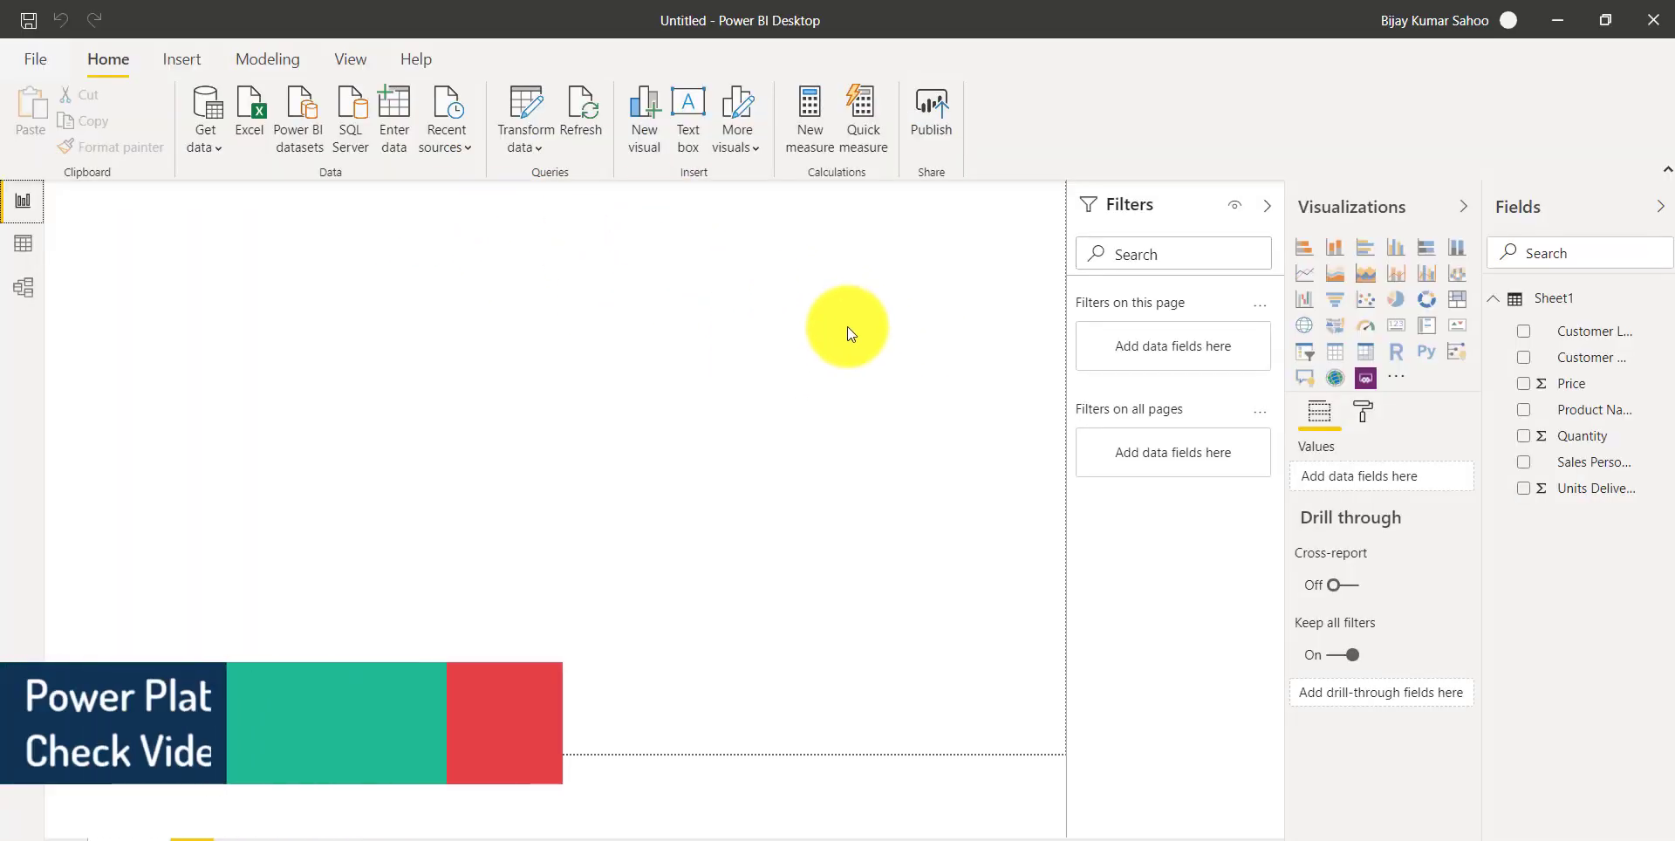
Step: Import from Excel and open the Stores.xlsx workbook in the Navigator
click(253, 140)
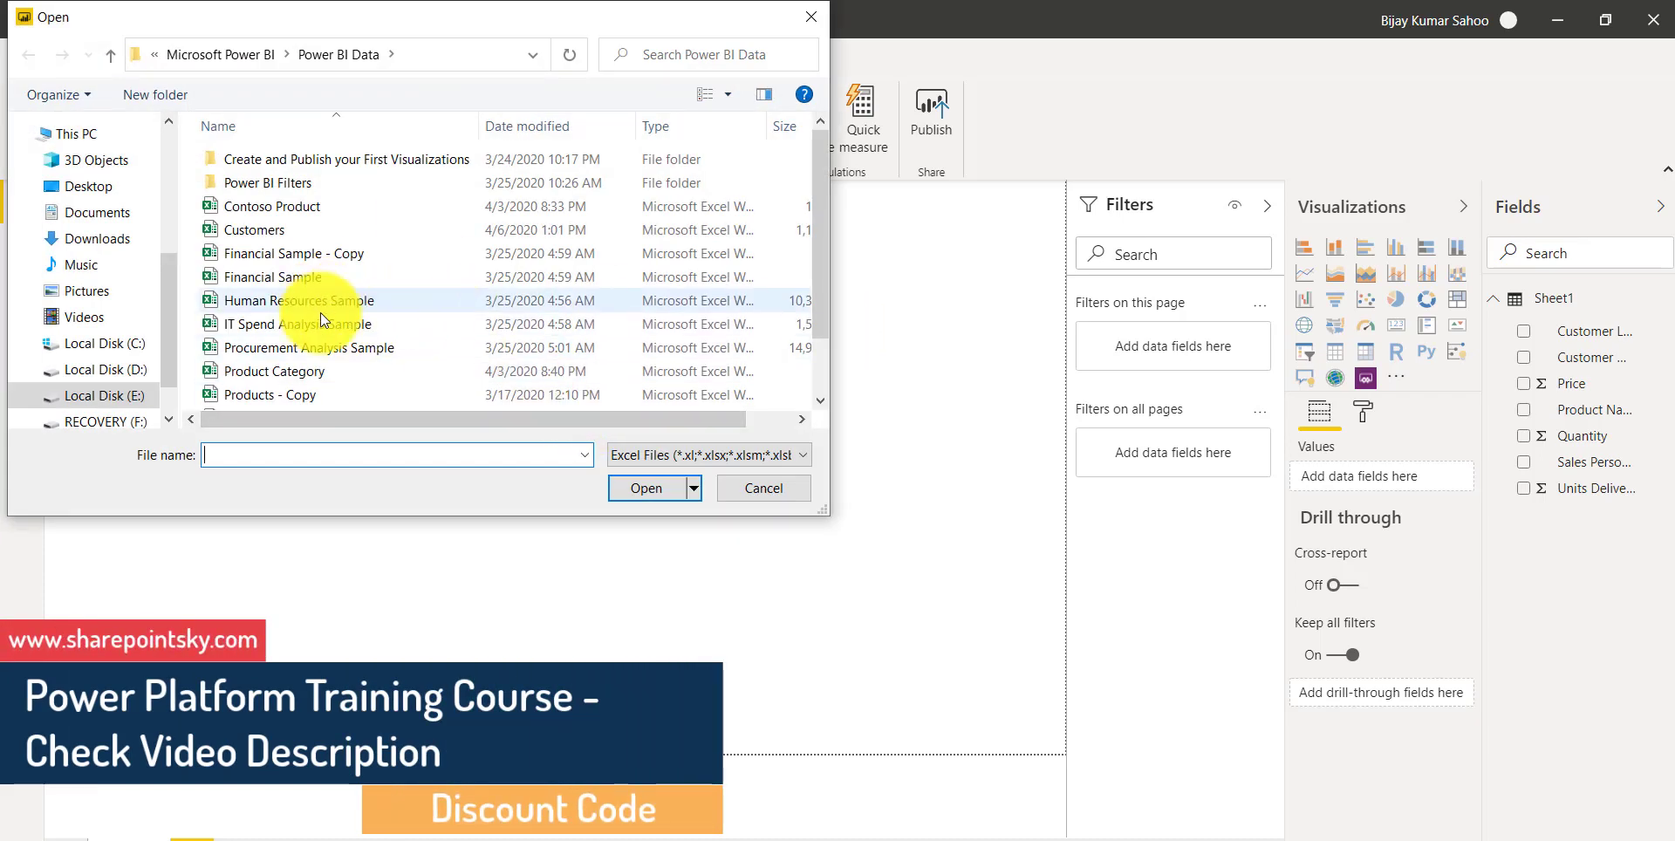
scroll(325, 329, down, 1)
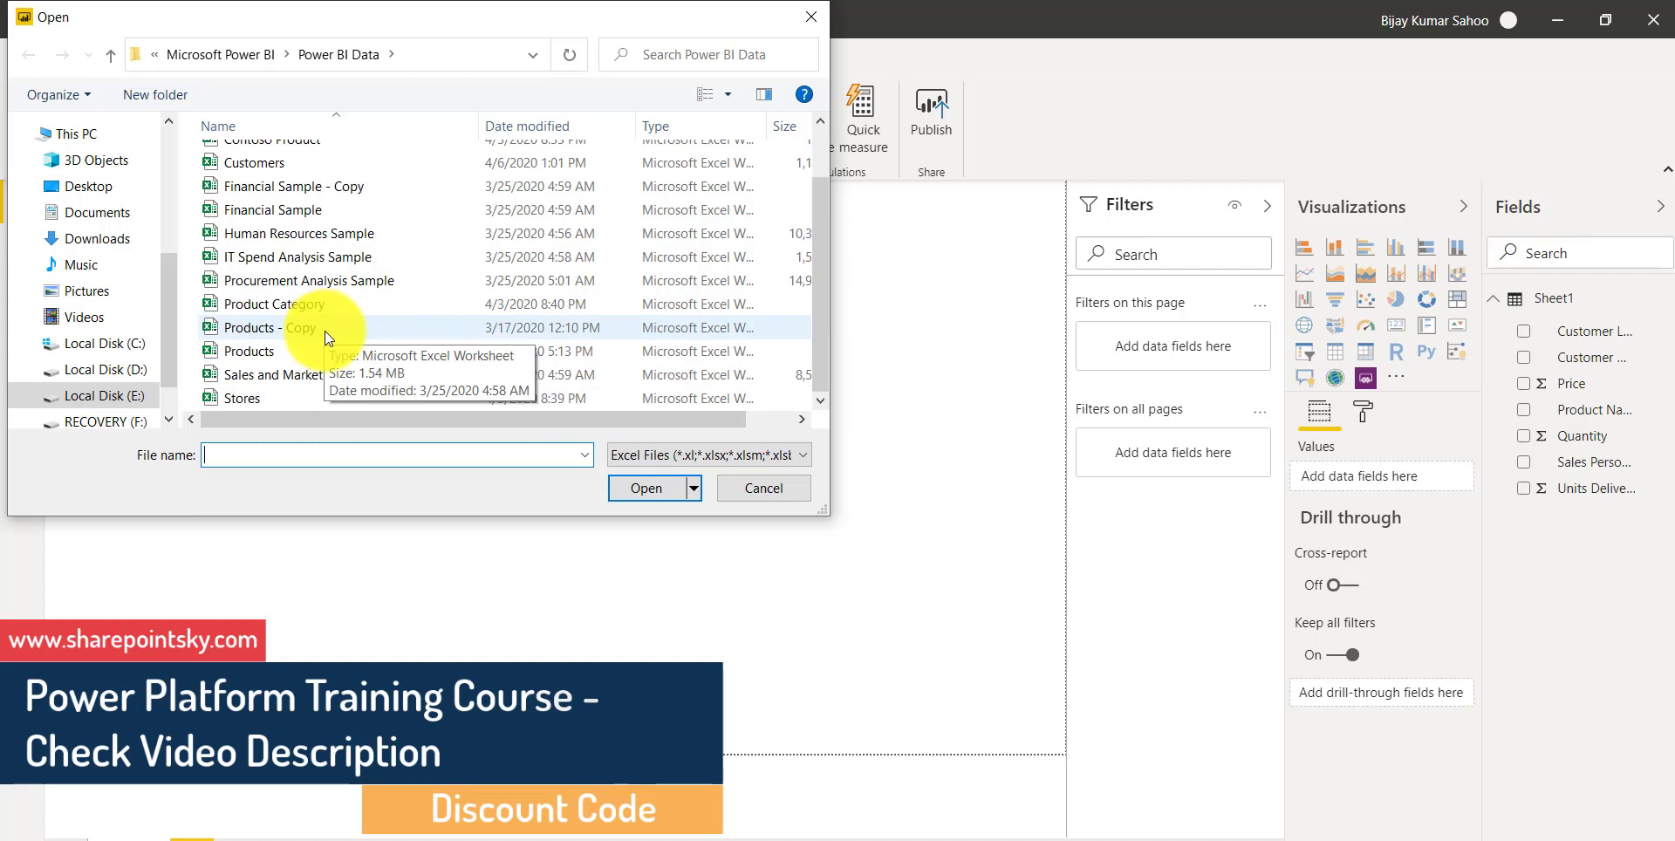
click(314, 394)
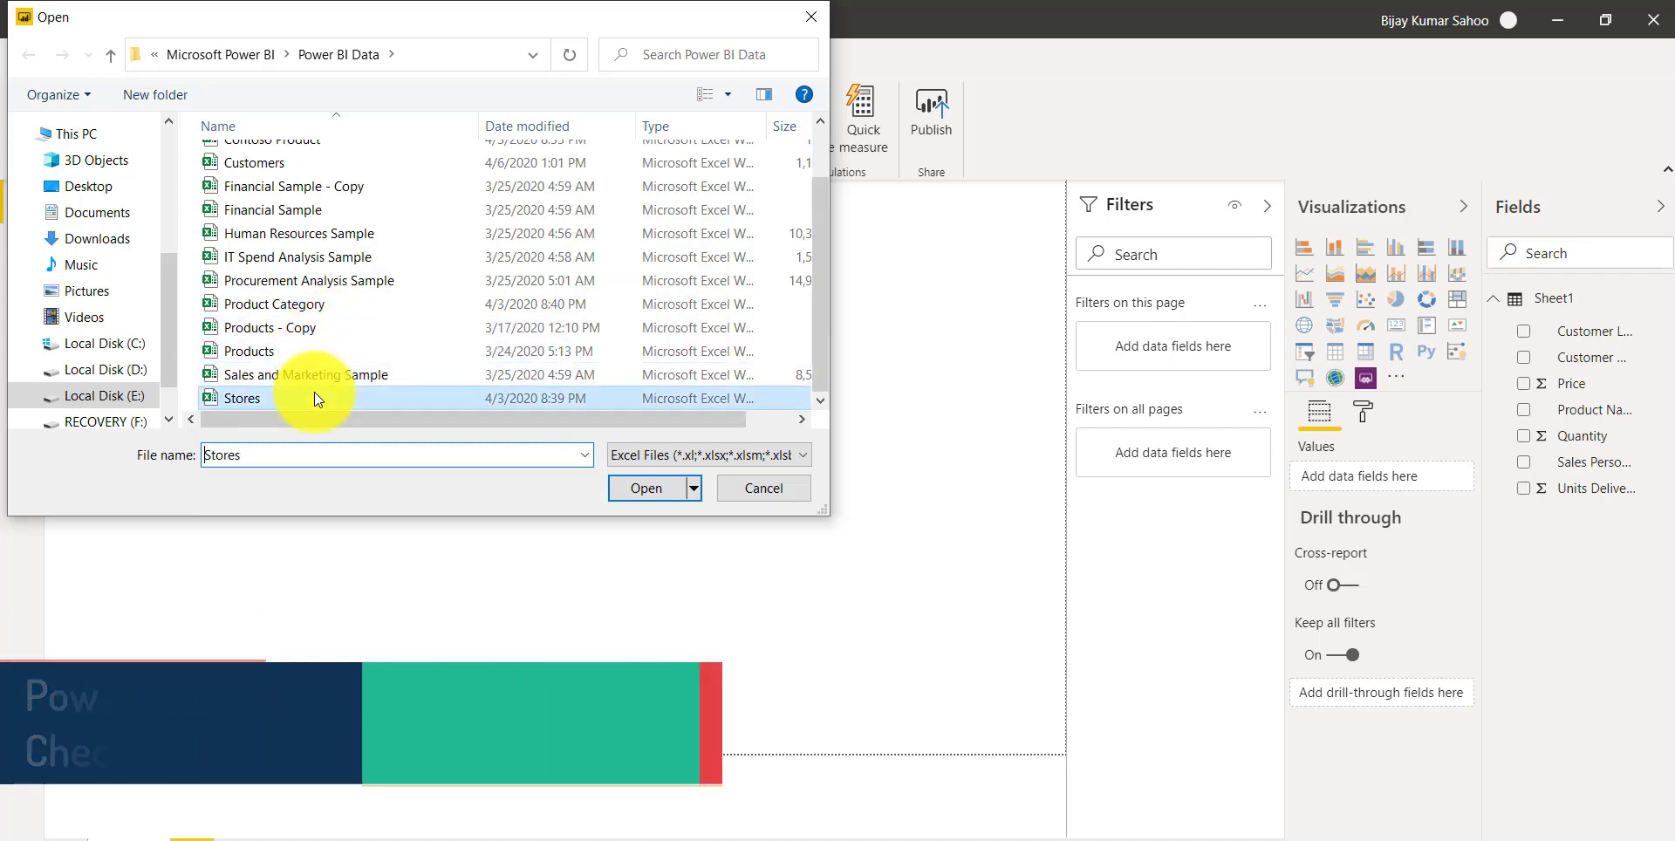
click(644, 488)
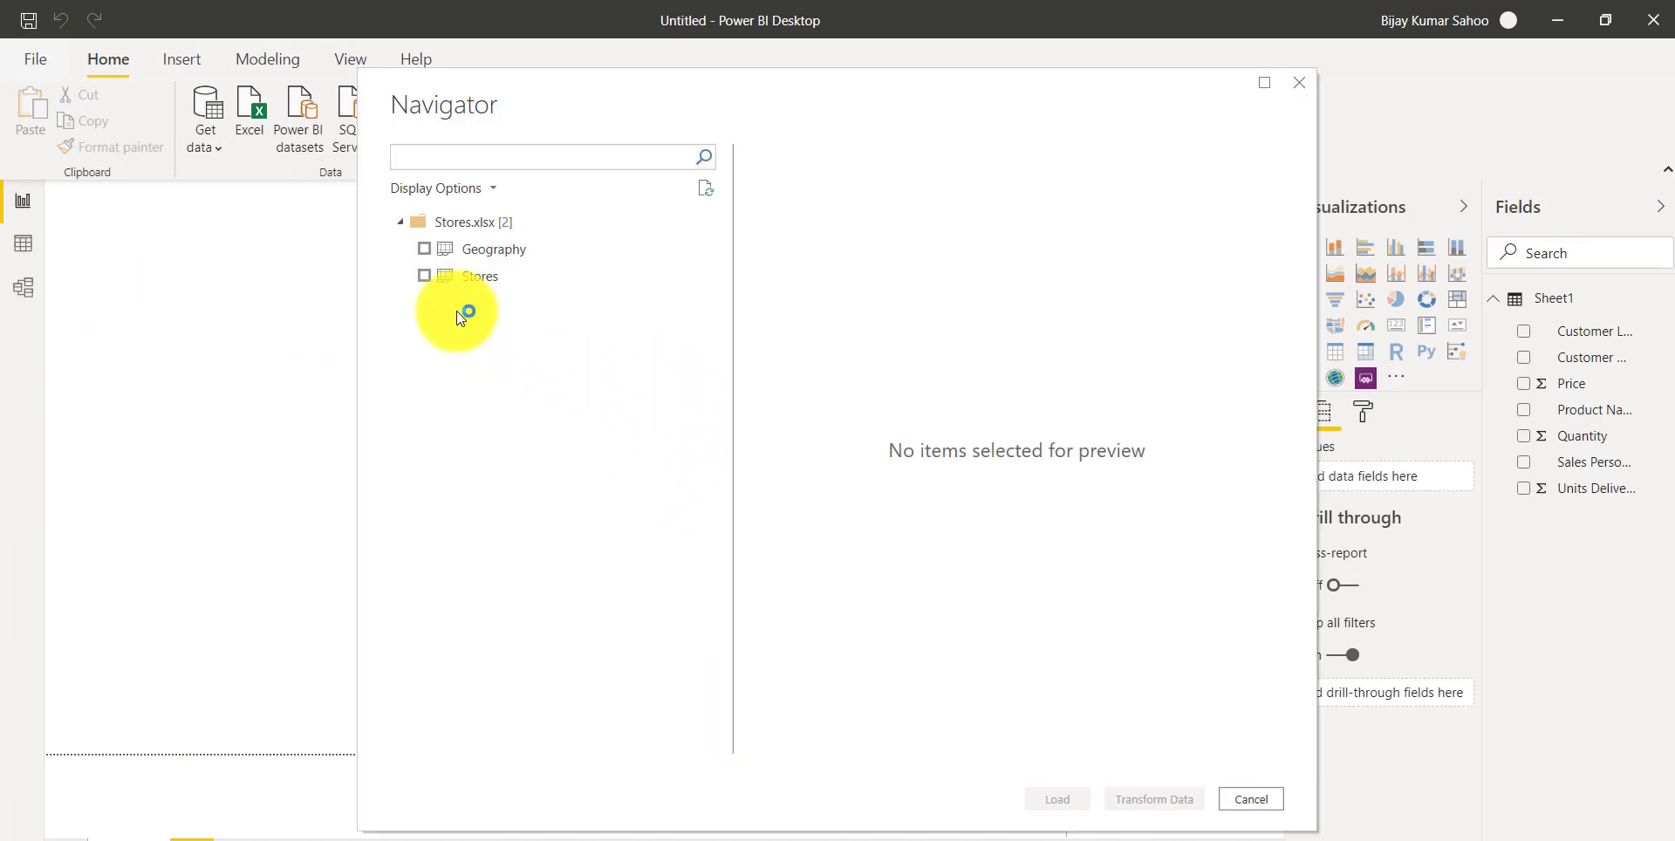
Step: Tick the Stores sheet in the Navigator and send it to Power Query with Transform Data
click(422, 278)
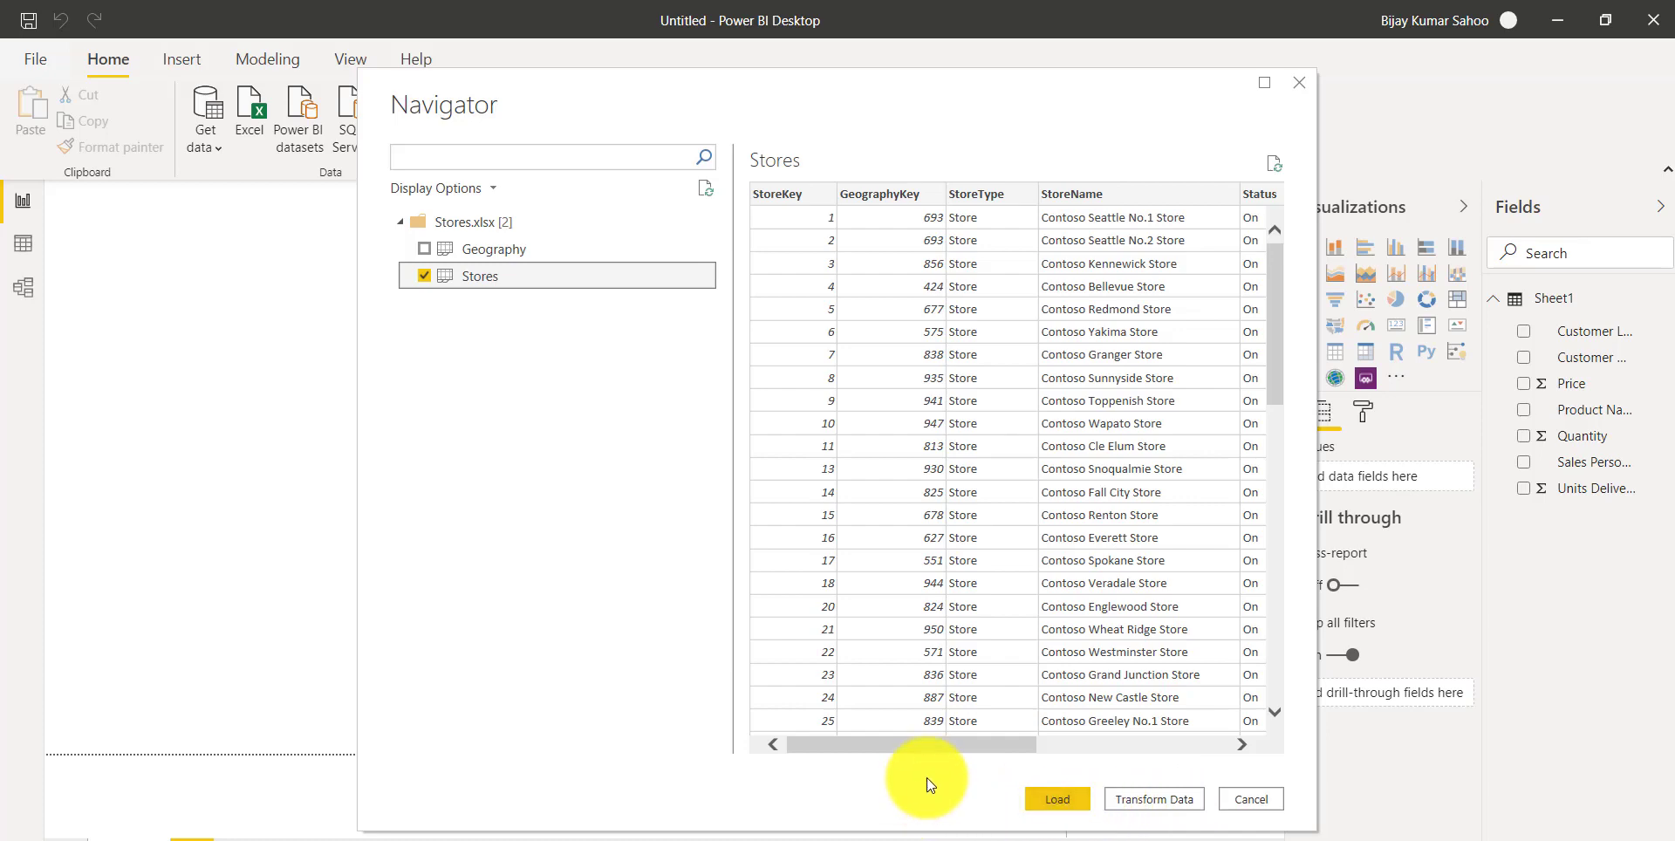
click(1061, 805)
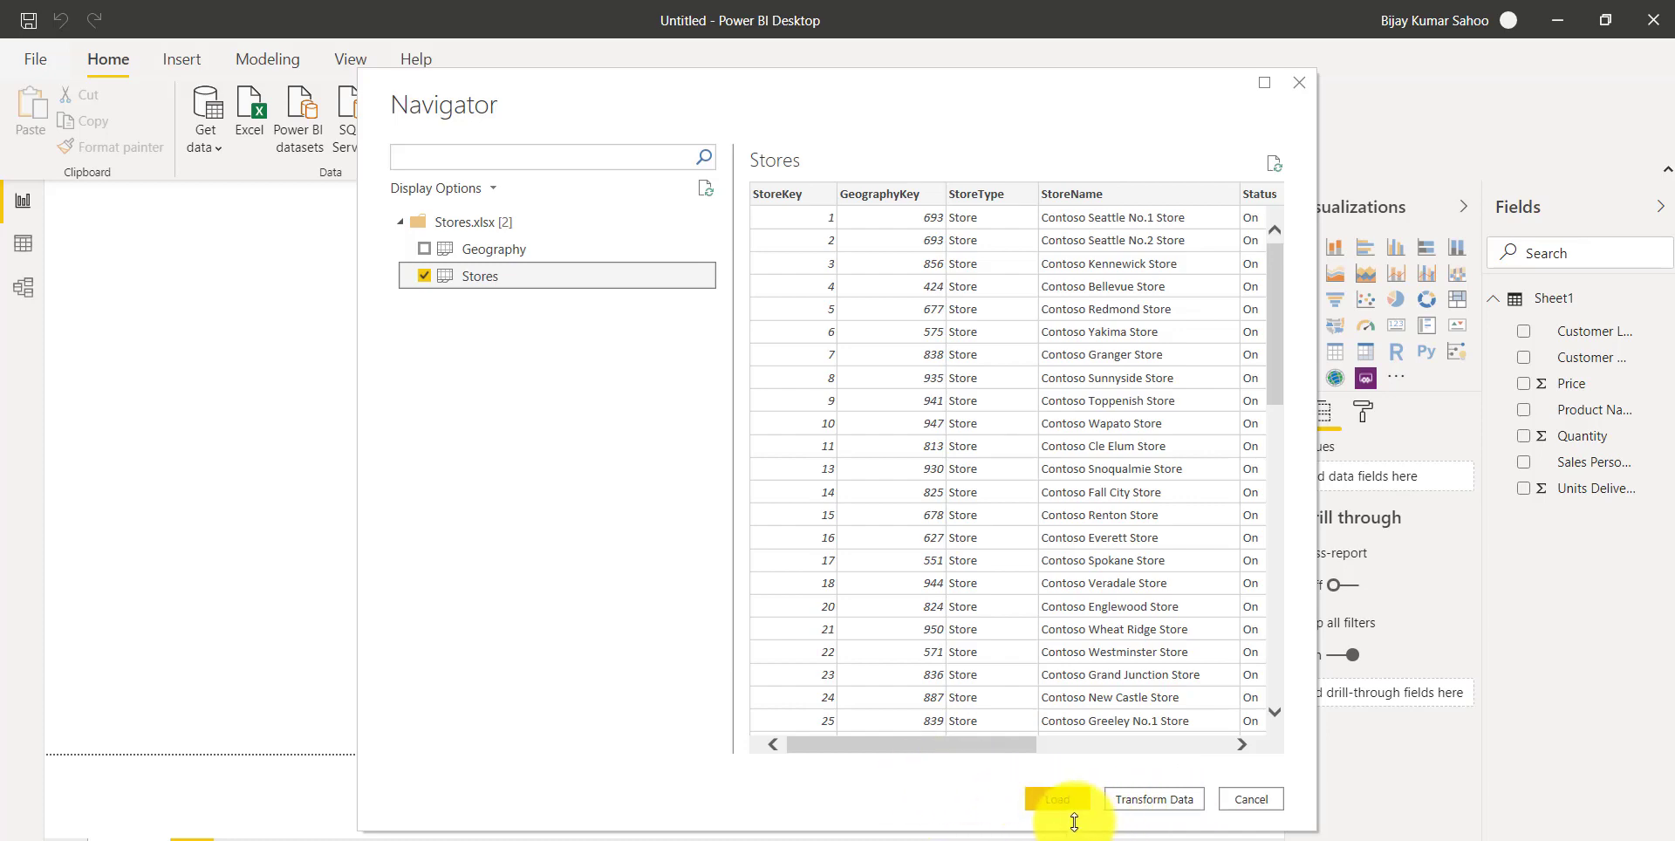
click(1150, 799)
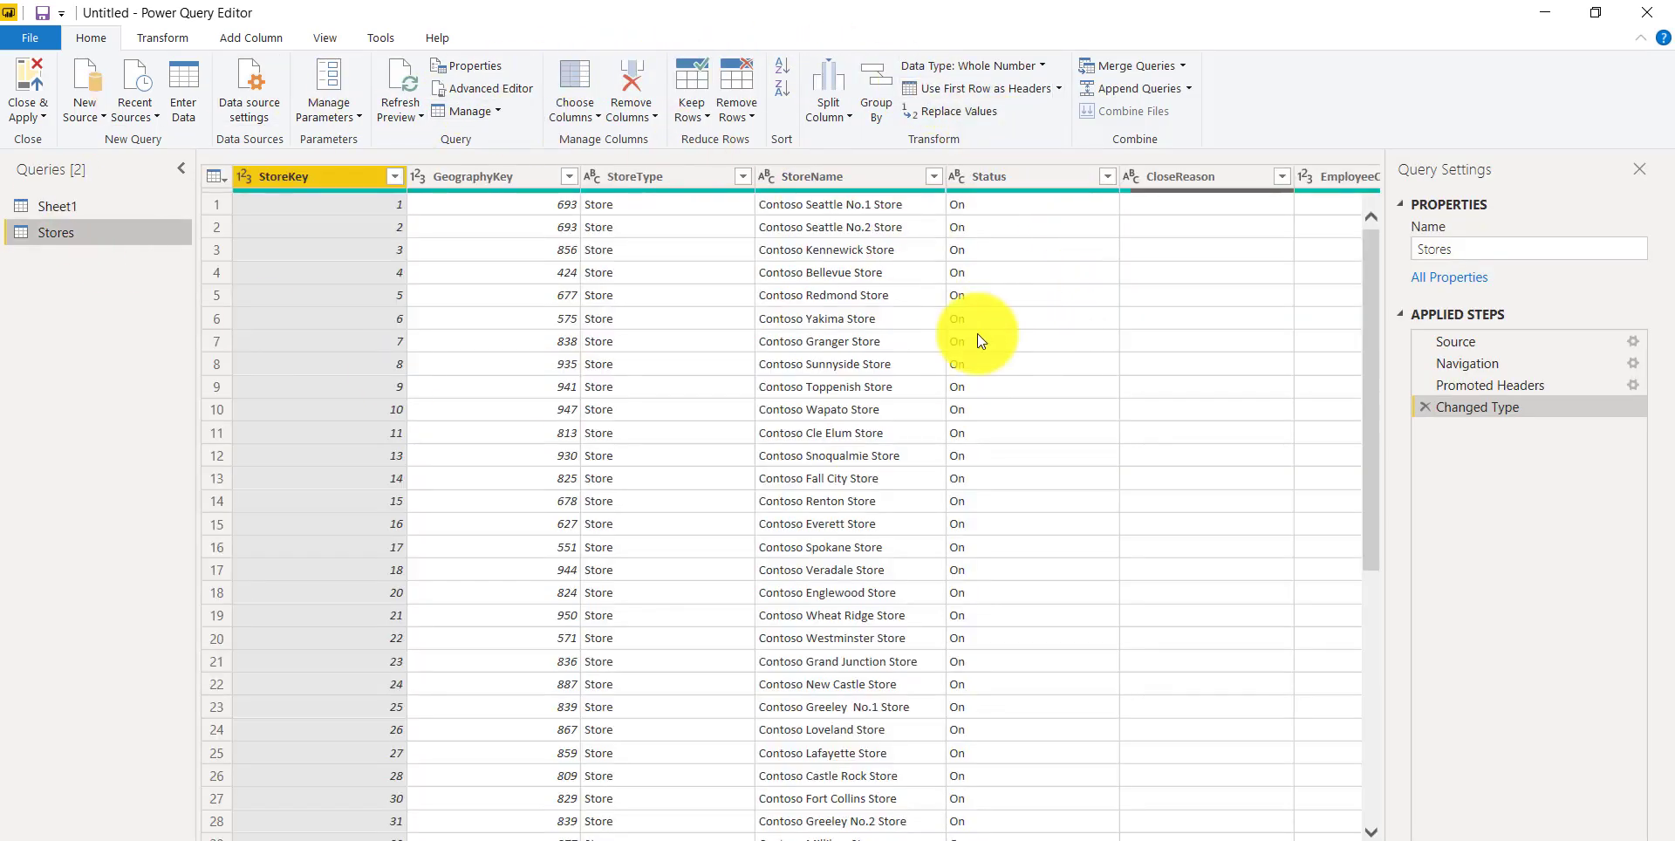
Step: Rename the GeographyKey column to 'Geography Key' using the header's Rename command
click(475, 178)
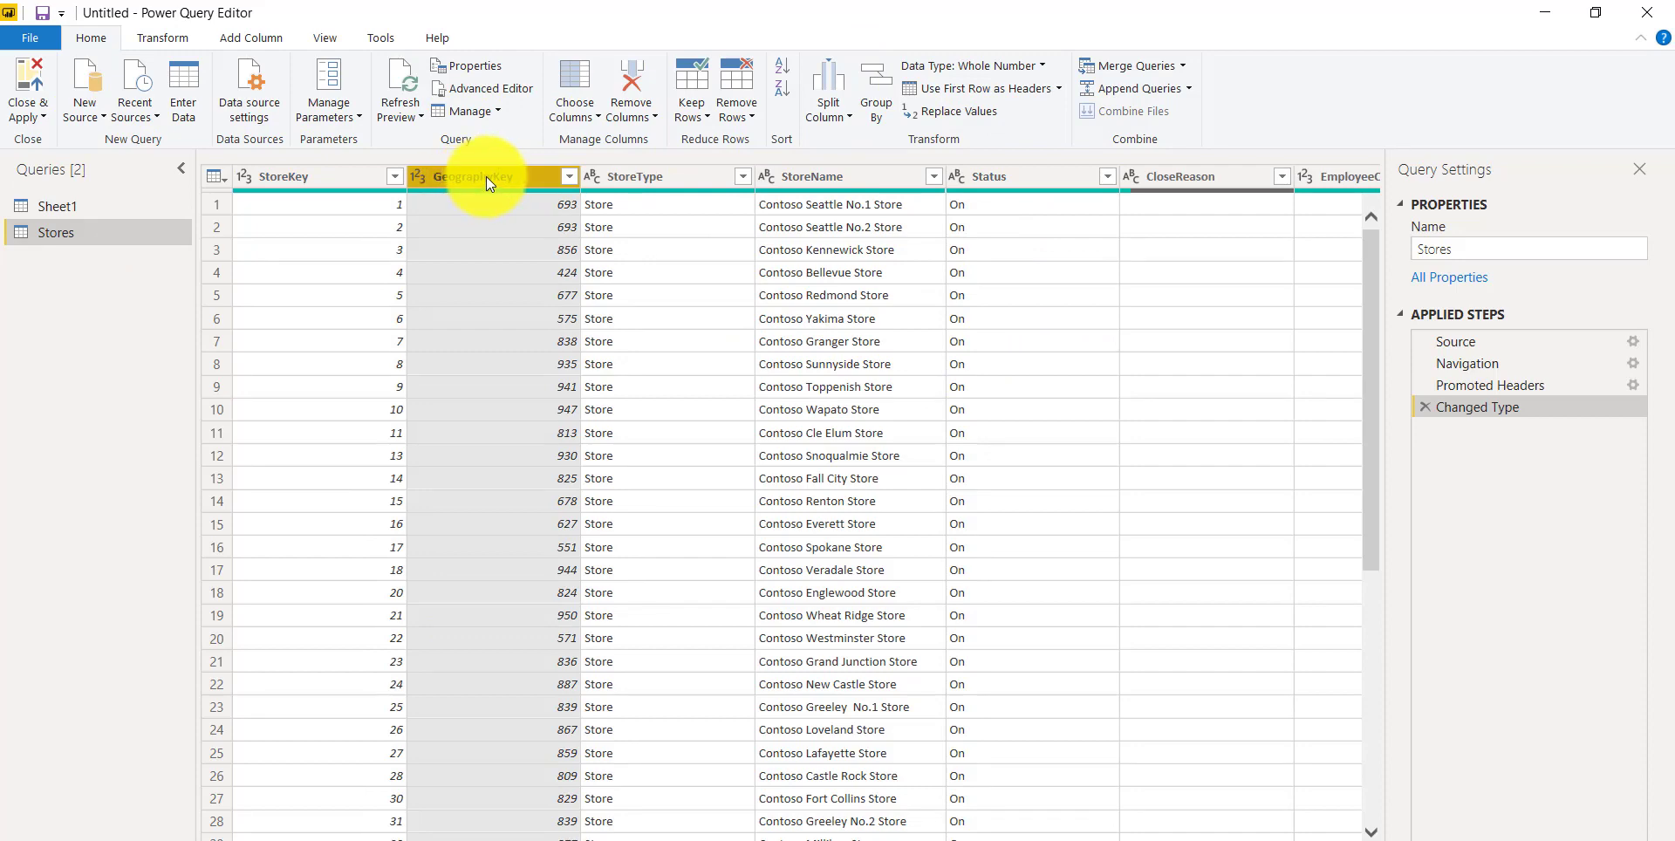
right_click(485, 176)
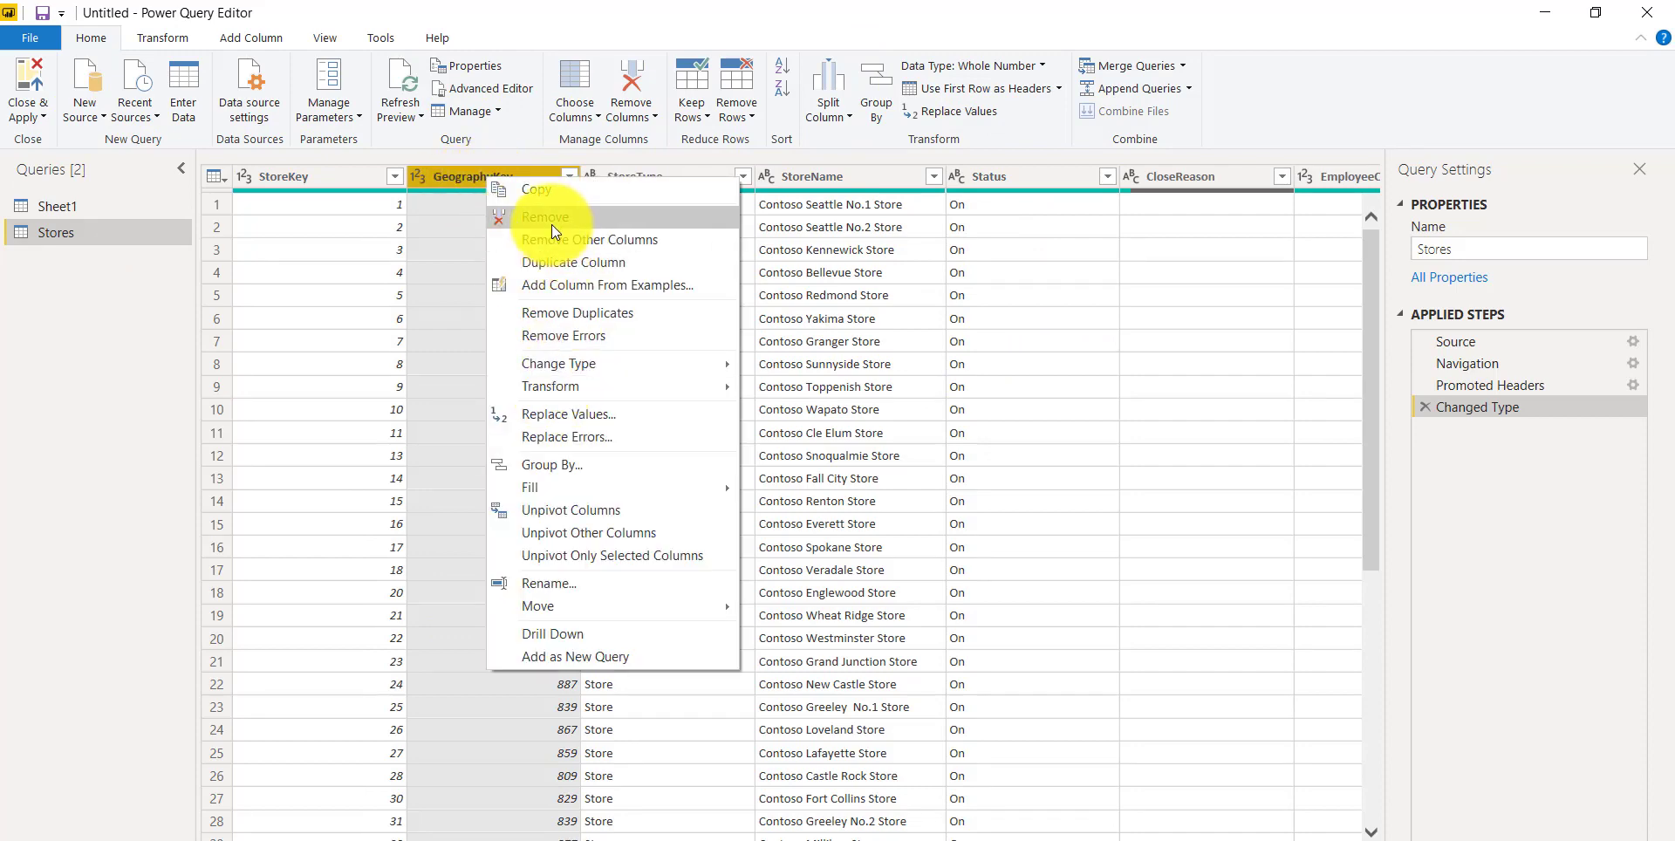
click(558, 581)
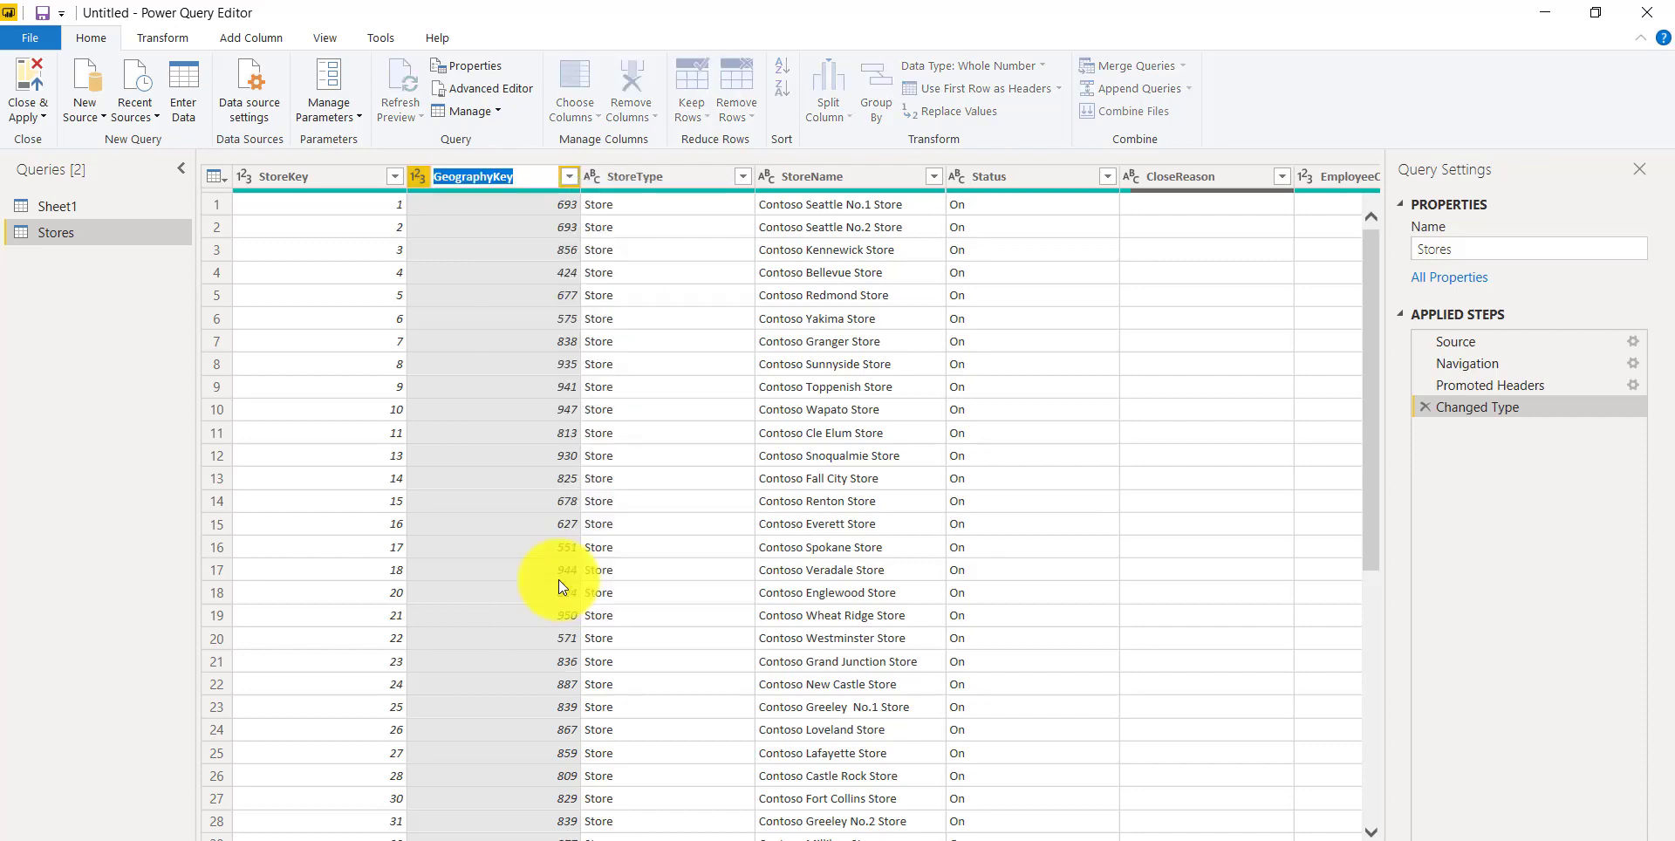
click(493, 177)
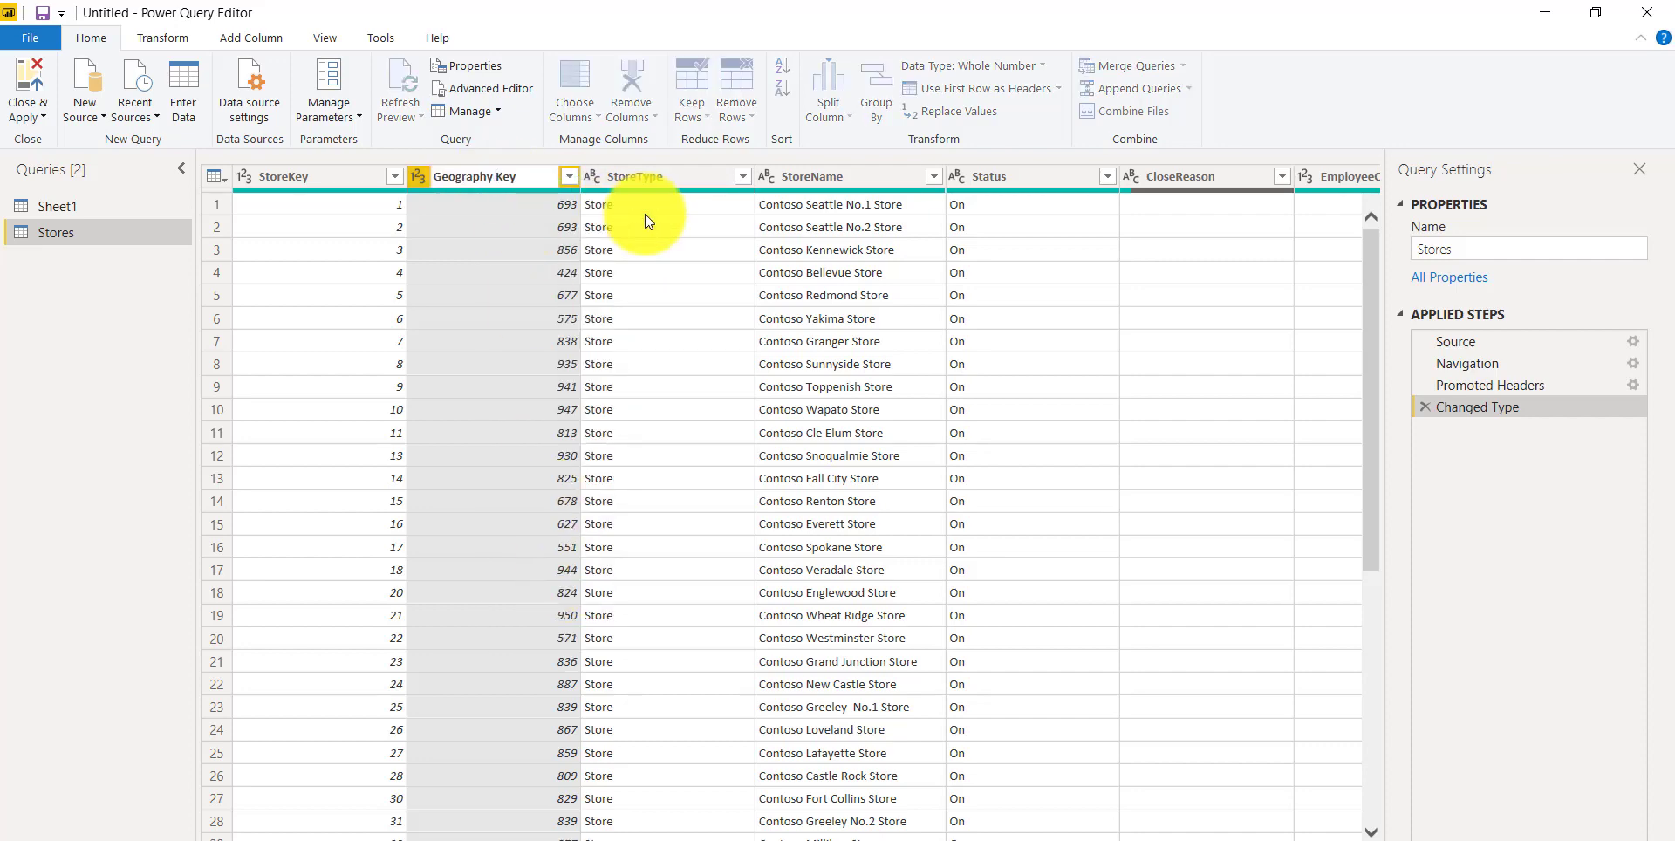
key(Return)
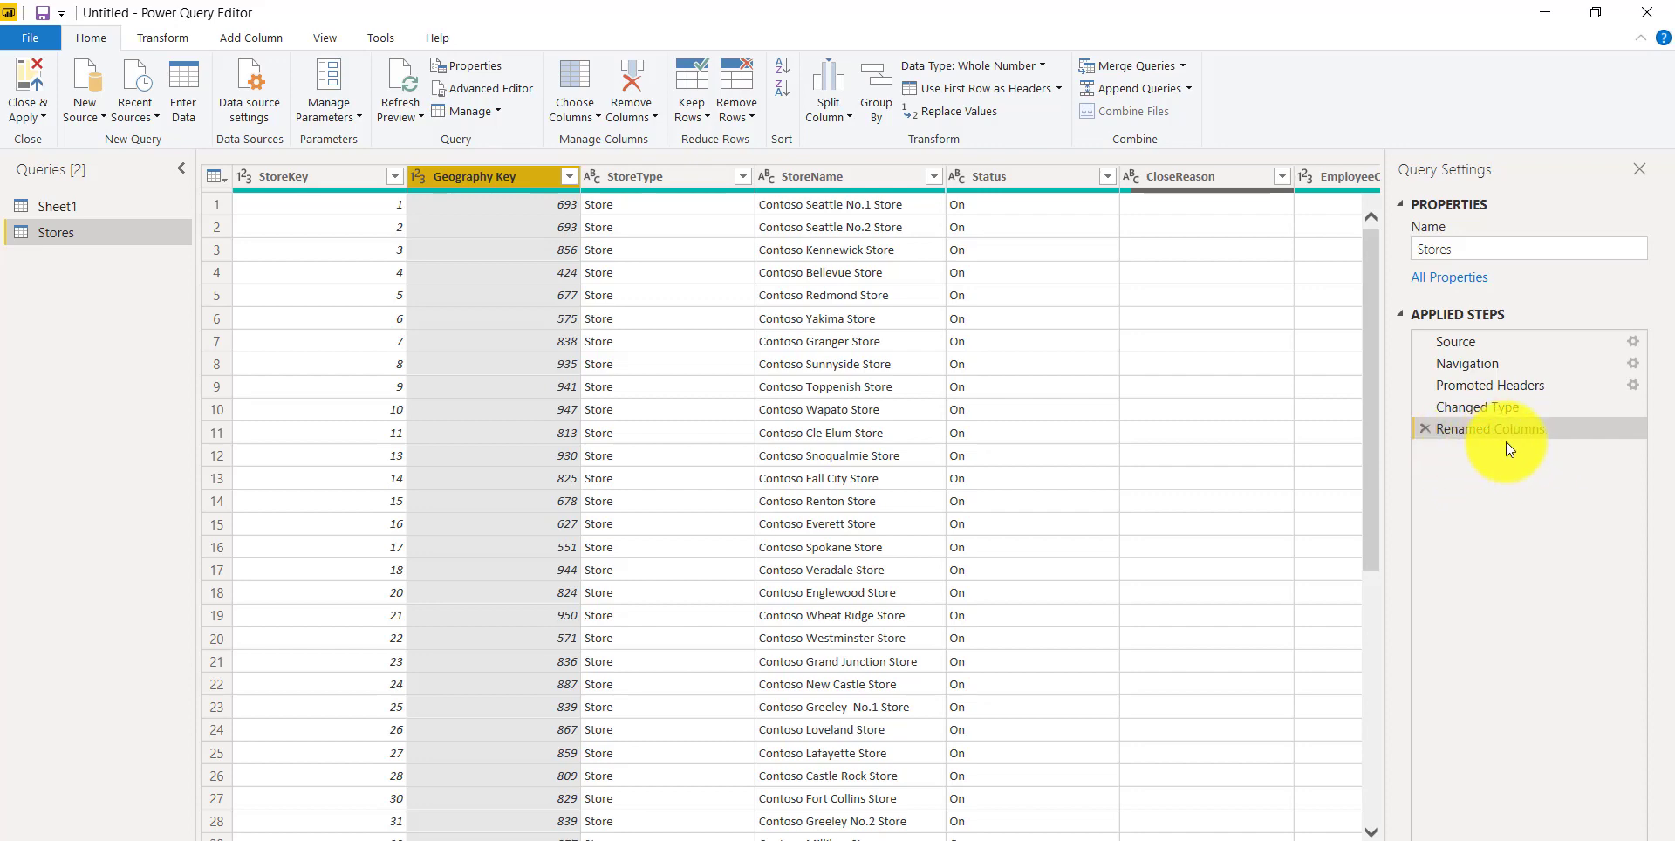
Step: Switch the Power Query Editor ribbon to the Transform tab
click(162, 37)
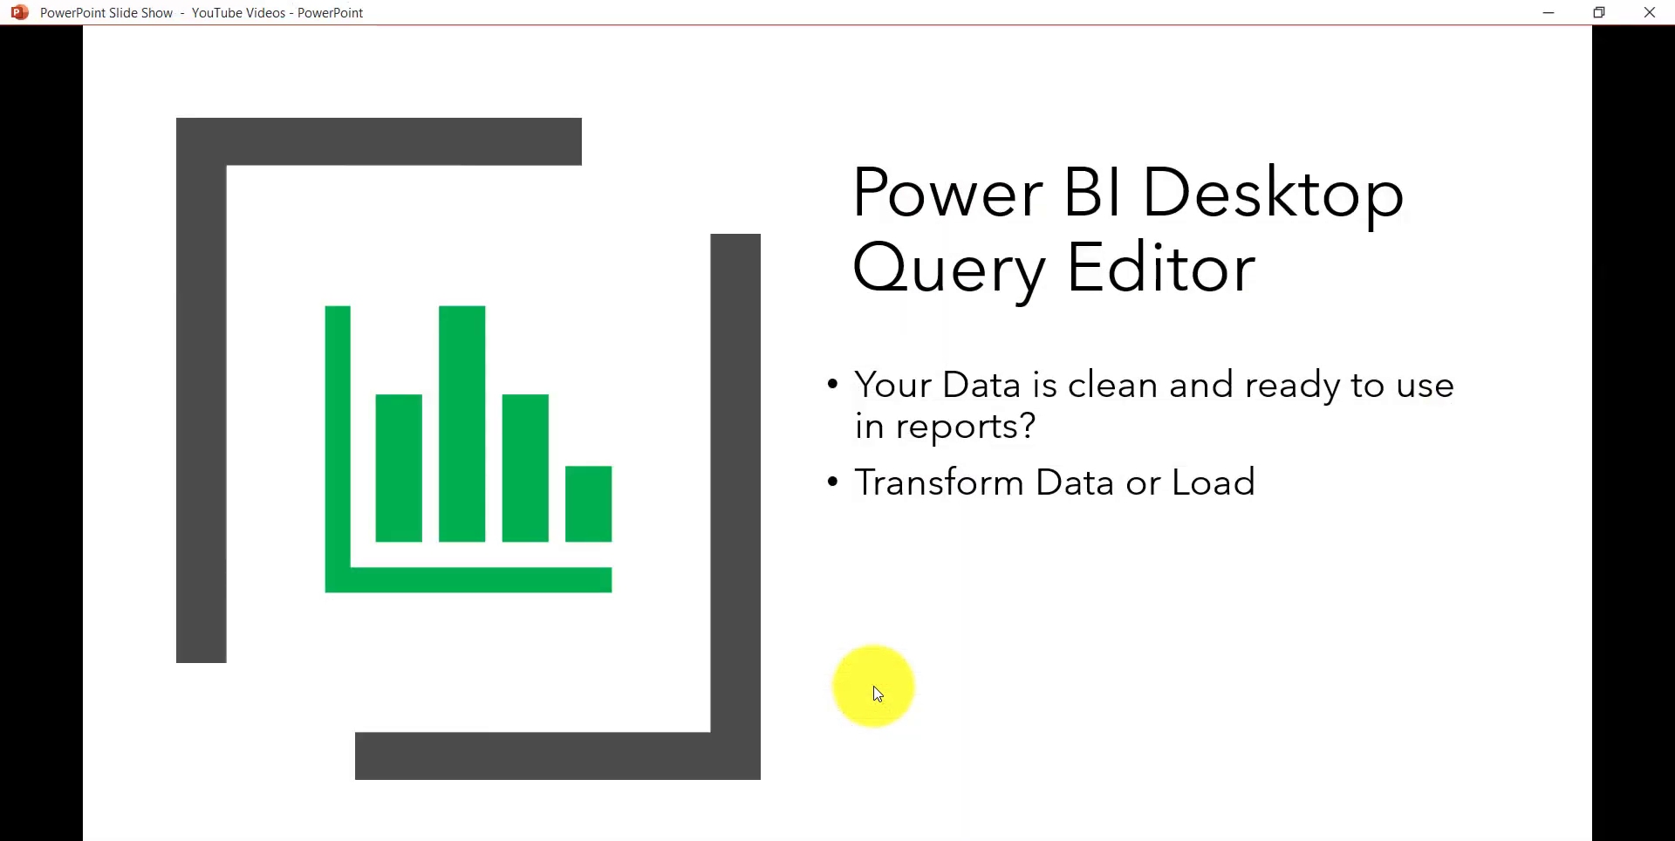
Step: Bring up the PowerPoint slide show at the 'Follow us in Social Networks' slide with the channel links
click(872, 685)
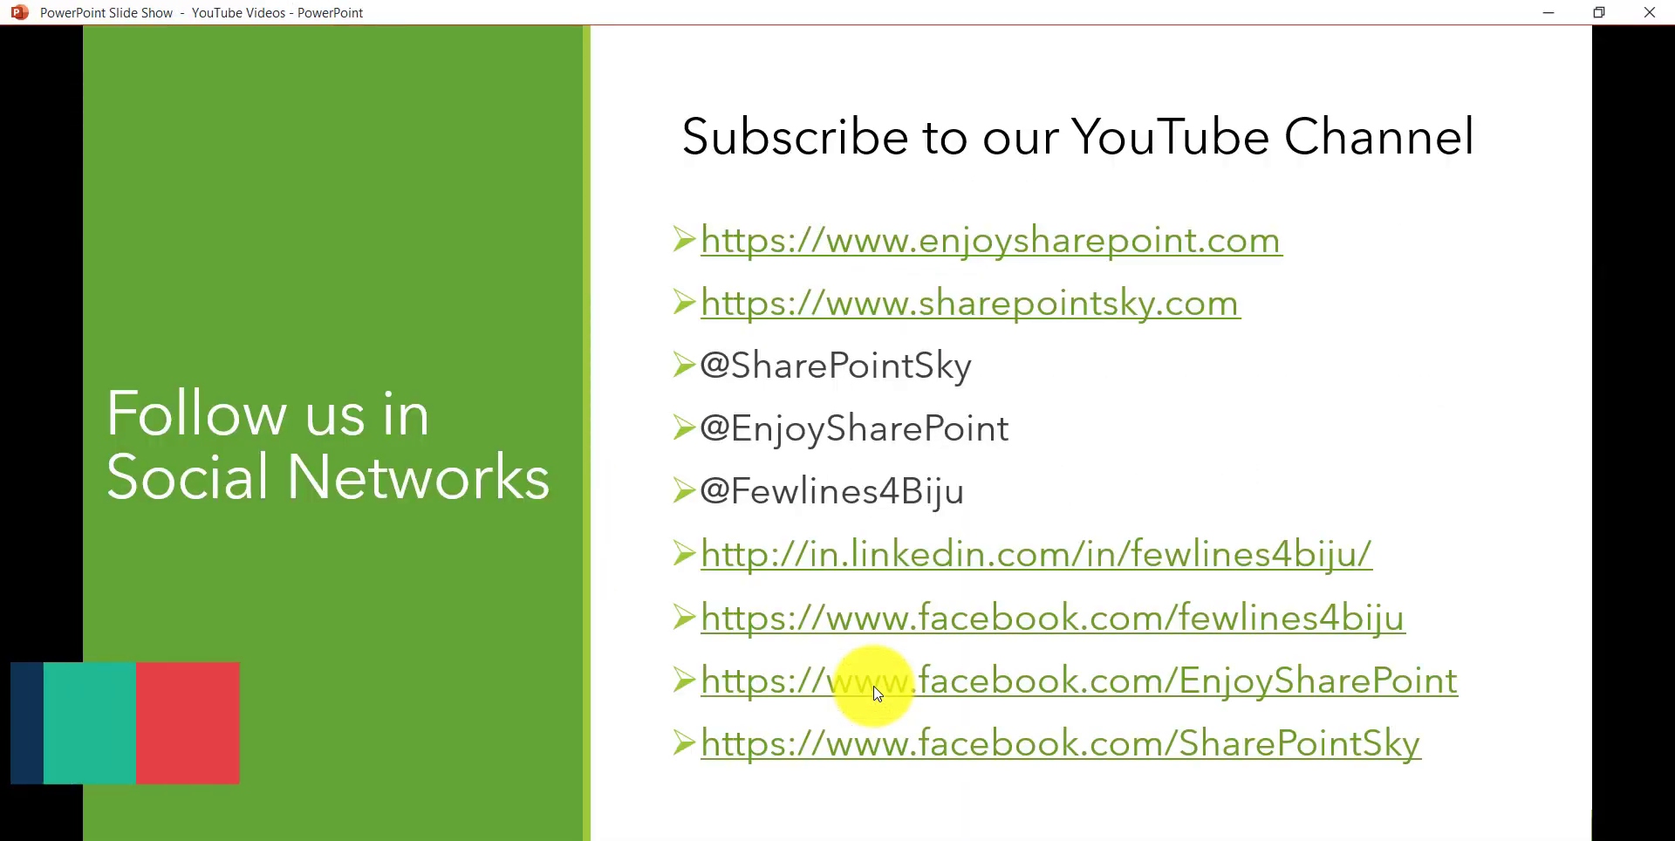